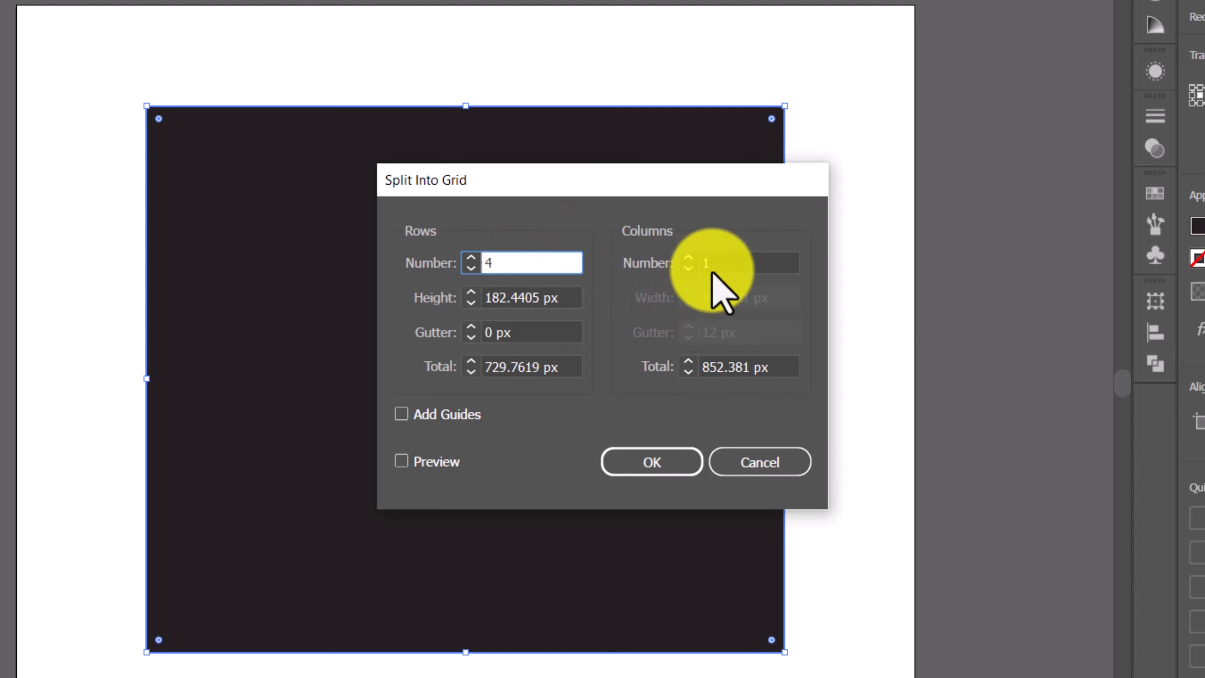
Set the grid to 4 columns with a 0 px gutter, preview it, and split the black rectangle into the 4 by 4 grid.
{"action": "left_click", "coordinate": [716, 264]}
{"action": "type", "text": "4"}
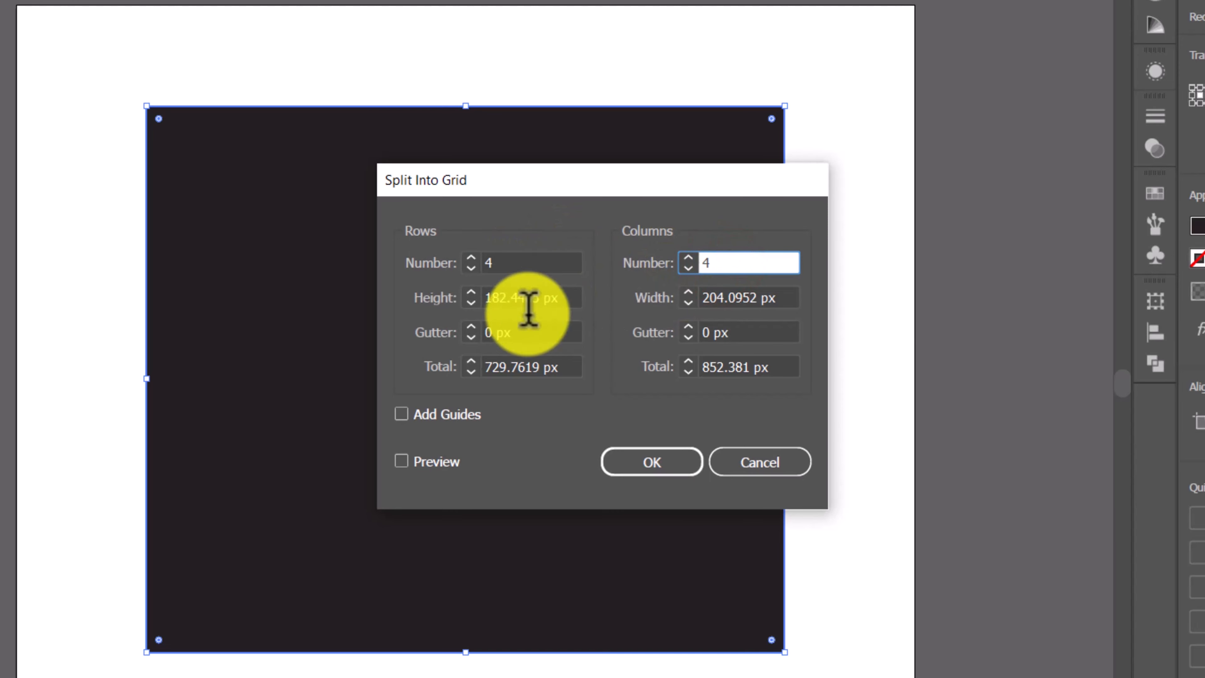
{"action": "left_click", "coordinate": [401, 460]}
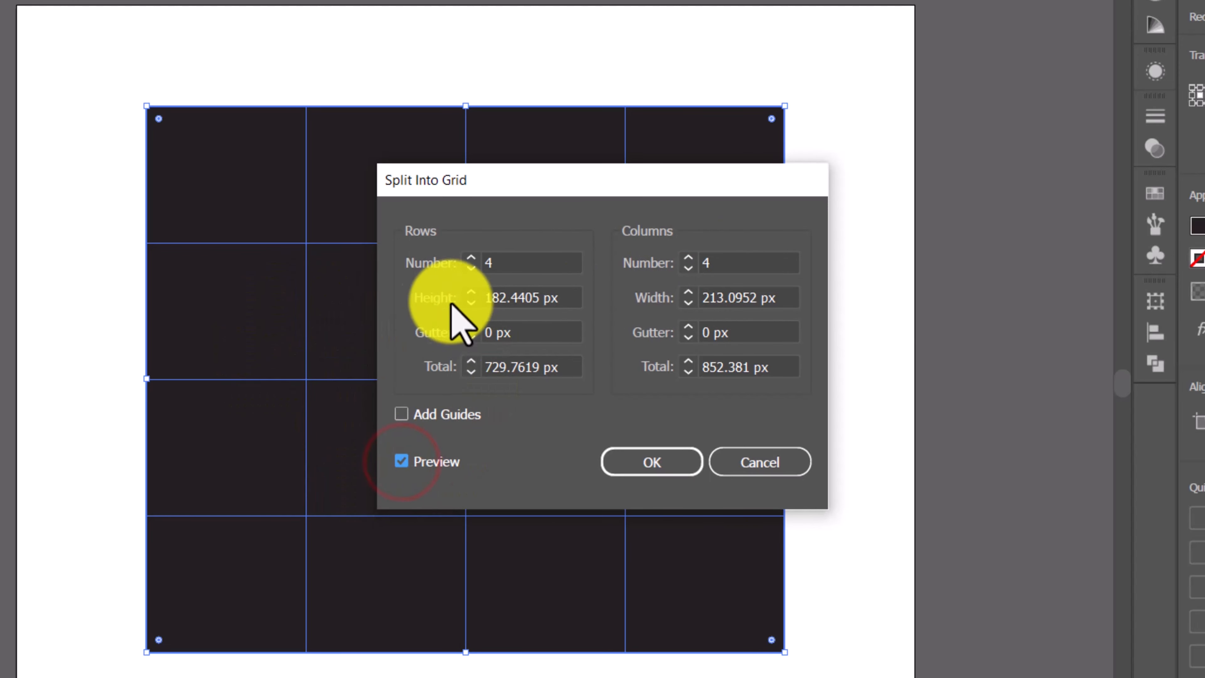
{"action": "left_click", "coordinate": [669, 469]}
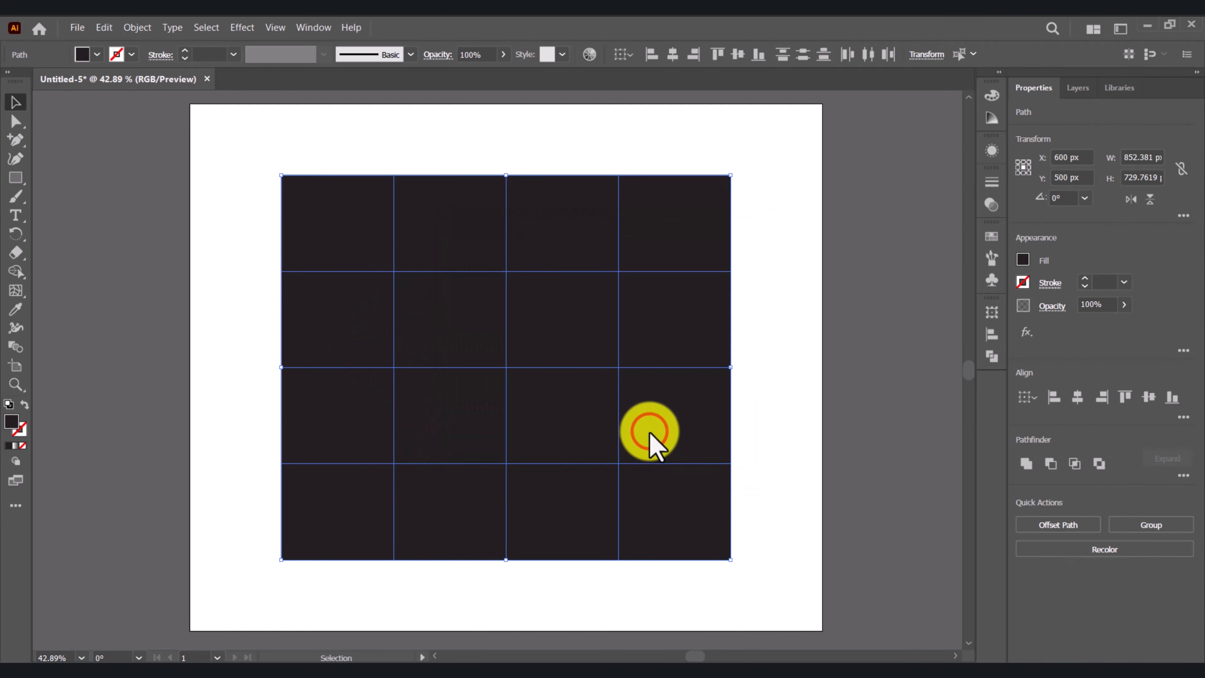
{"action": "left_click", "coordinate": [249, 162]}
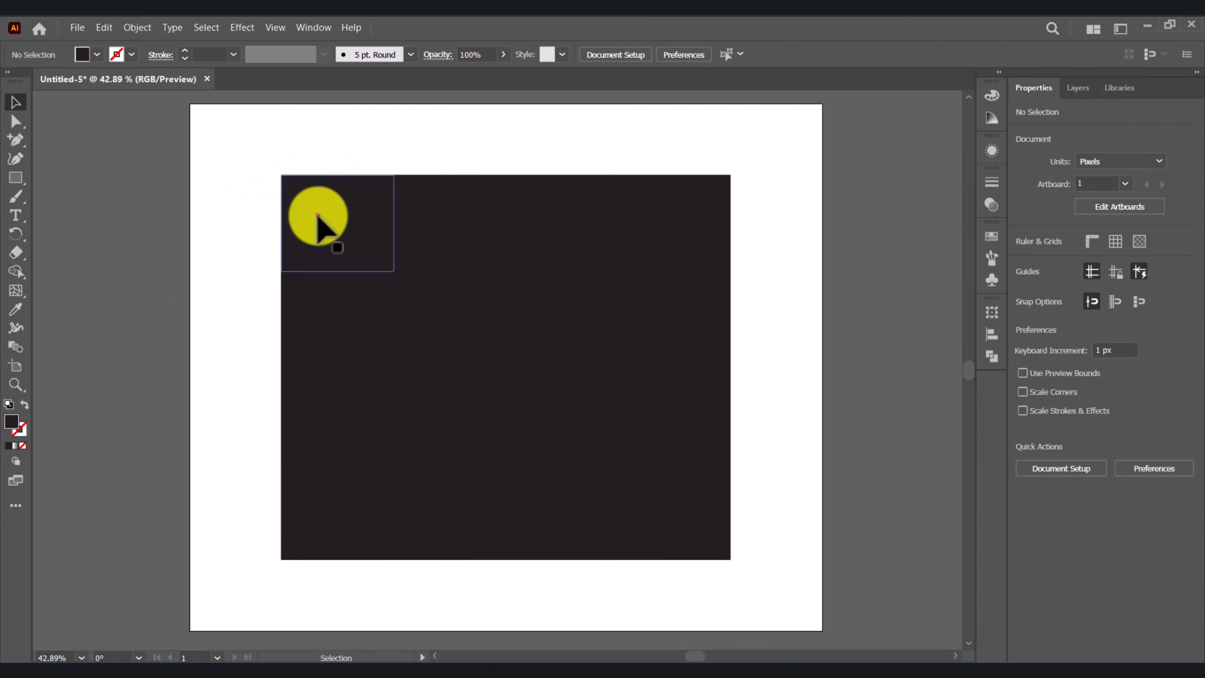
Delete the four corner cells of the rectangle grid using Direct Selection.
{"action": "left_click", "coordinate": [317, 215]}
{"action": "left_click", "coordinate": [217, 170]}
{"action": "left_click", "coordinate": [18, 122]}
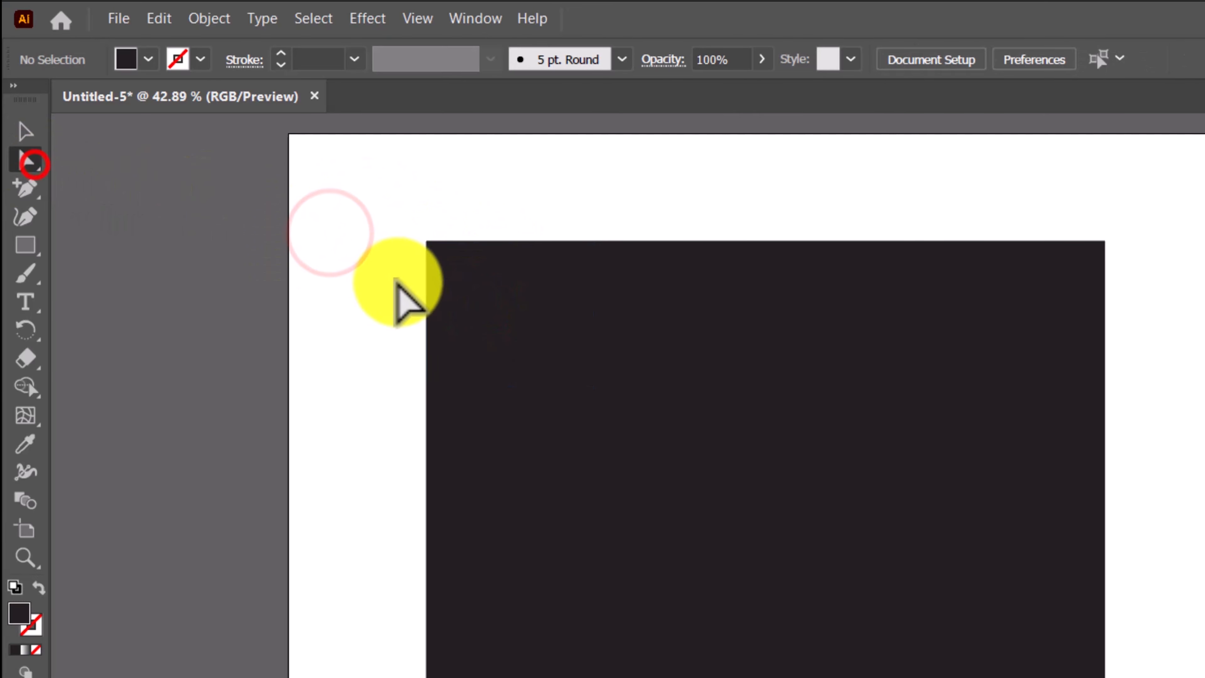
{"action": "left_click", "coordinate": [345, 229]}
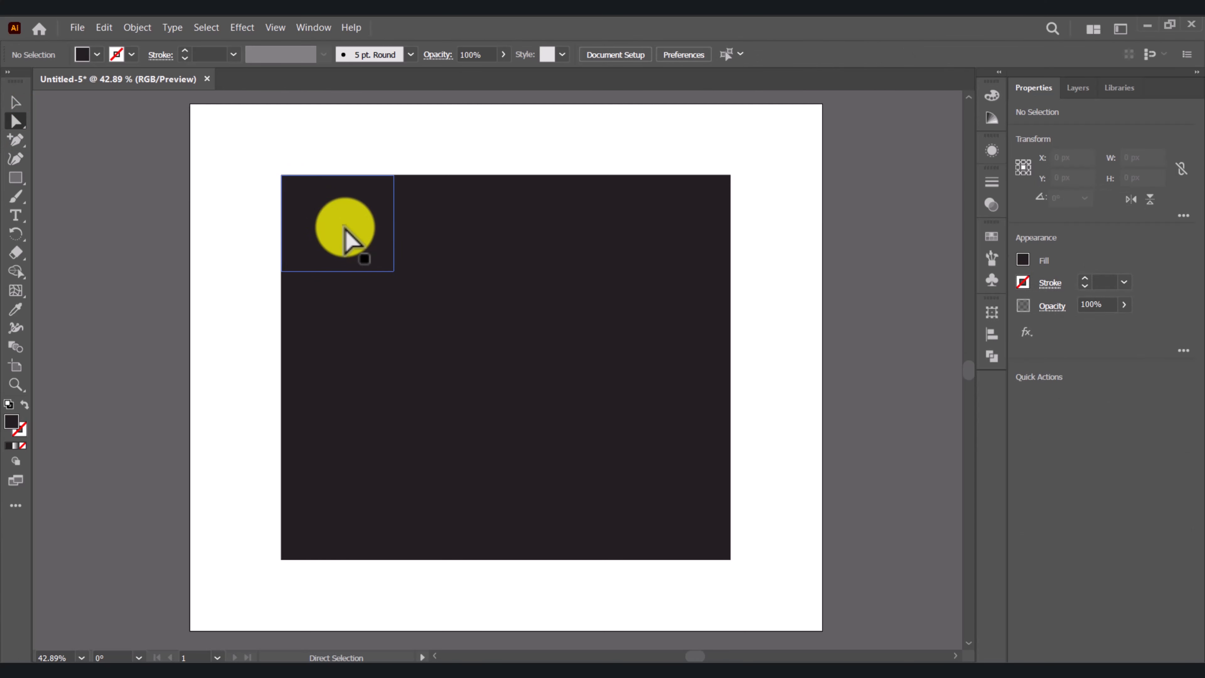
{"action": "left_click", "coordinate": [345, 230], "text": "shift"}
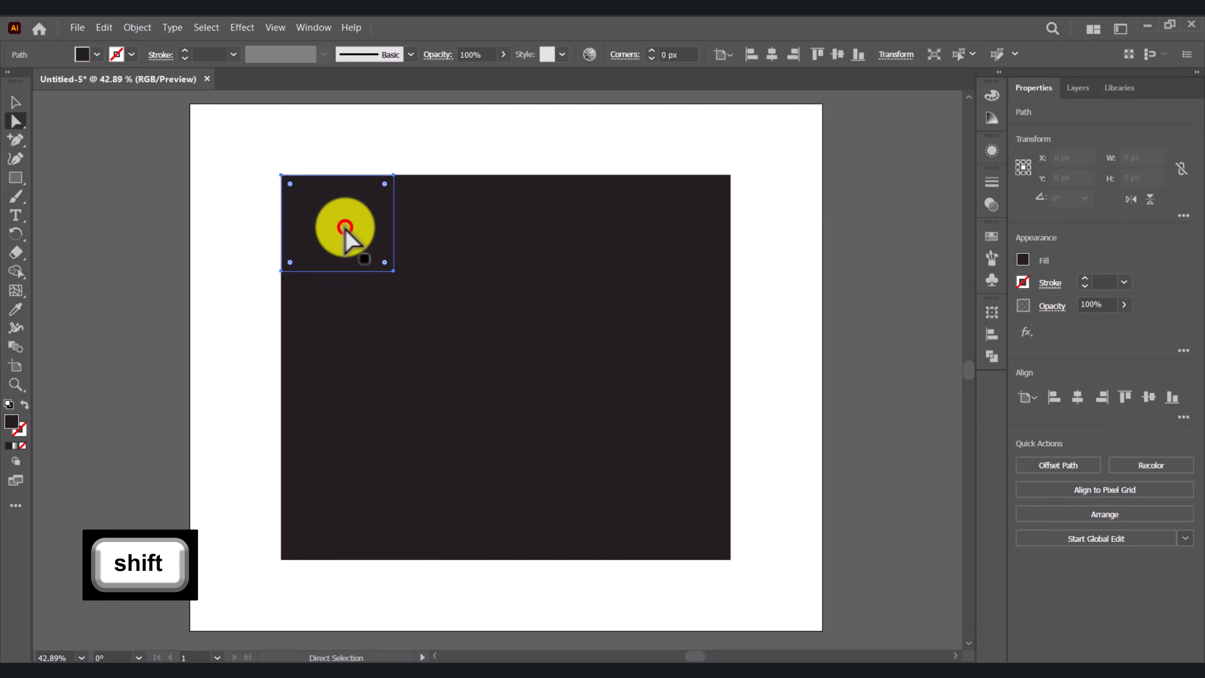
{"action": "left_click", "coordinate": [693, 235], "text": "shift"}
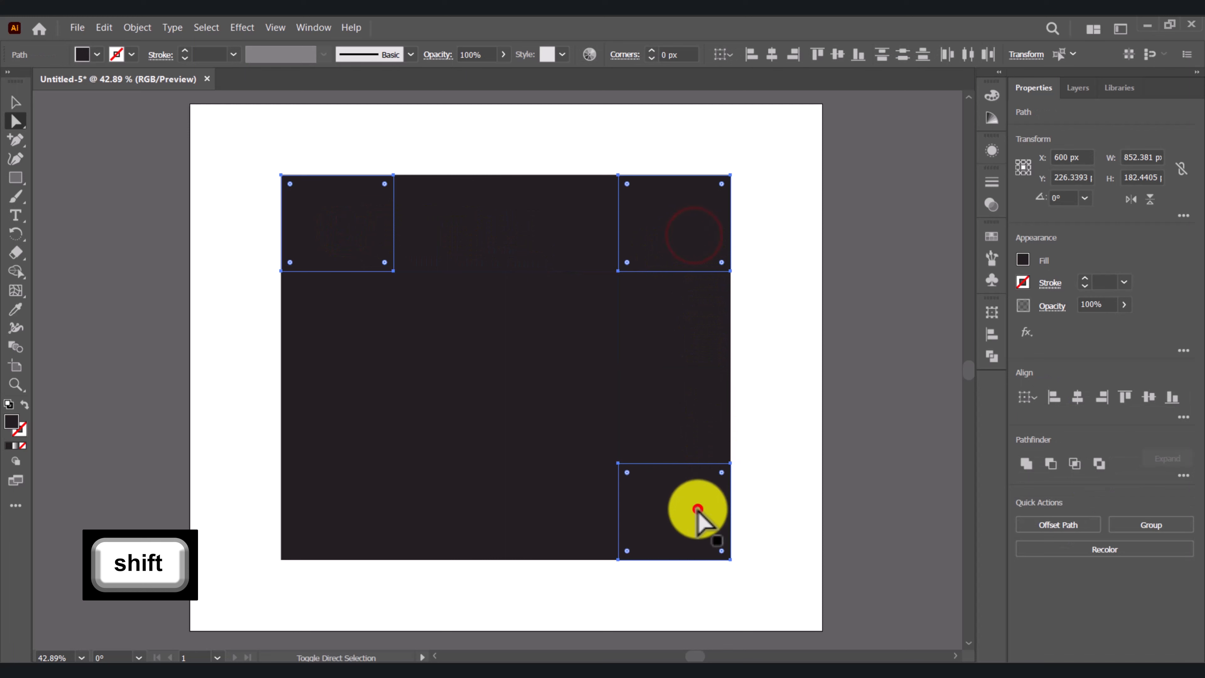
{"action": "left_click", "coordinate": [697, 509], "text": "shift"}
{"action": "key", "text": "Delete"}
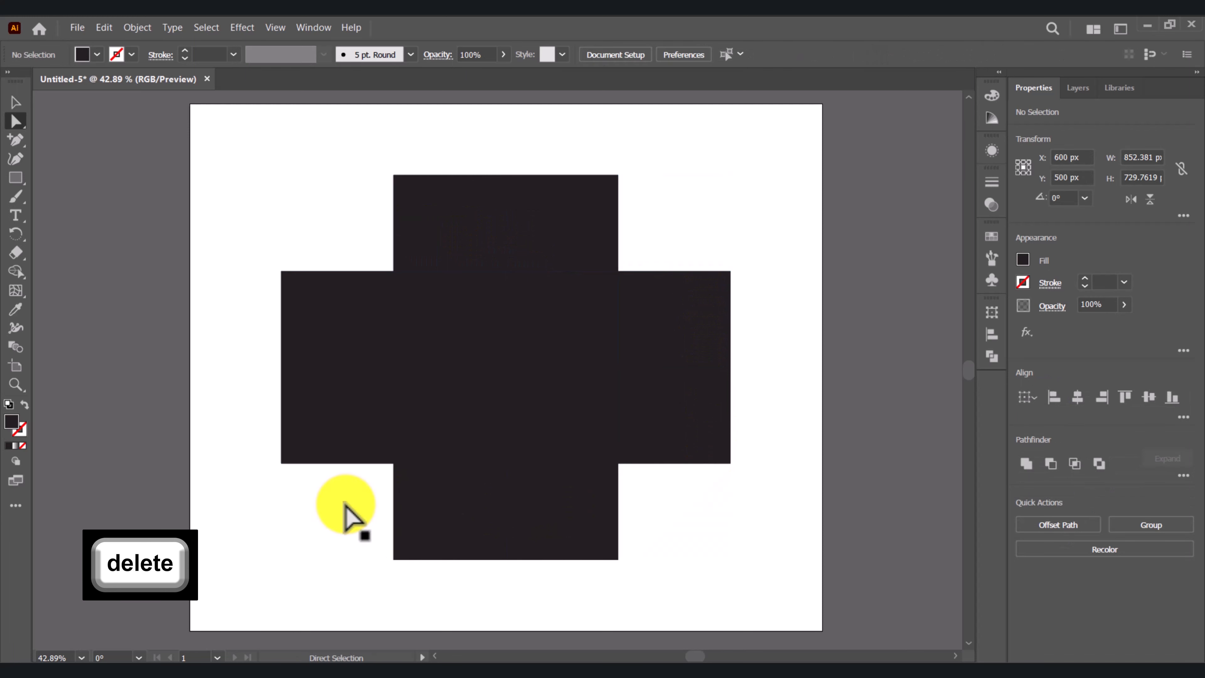
Scale all remaining cells individually to 83% horizontally and vertically with Transform Each.
{"action": "left_click", "coordinate": [16, 103]}
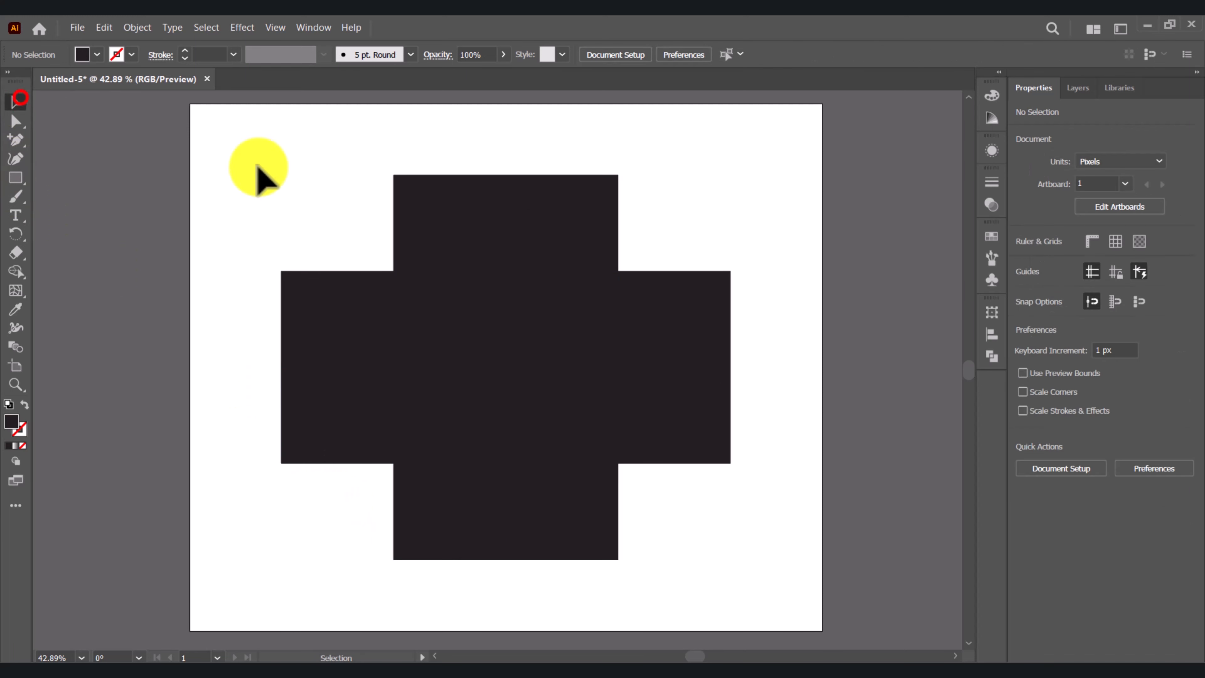
{"action": "left_click", "coordinate": [288, 162]}
{"action": "left_click_drag", "start_coordinate": [230, 138], "coordinate": [768, 627]}
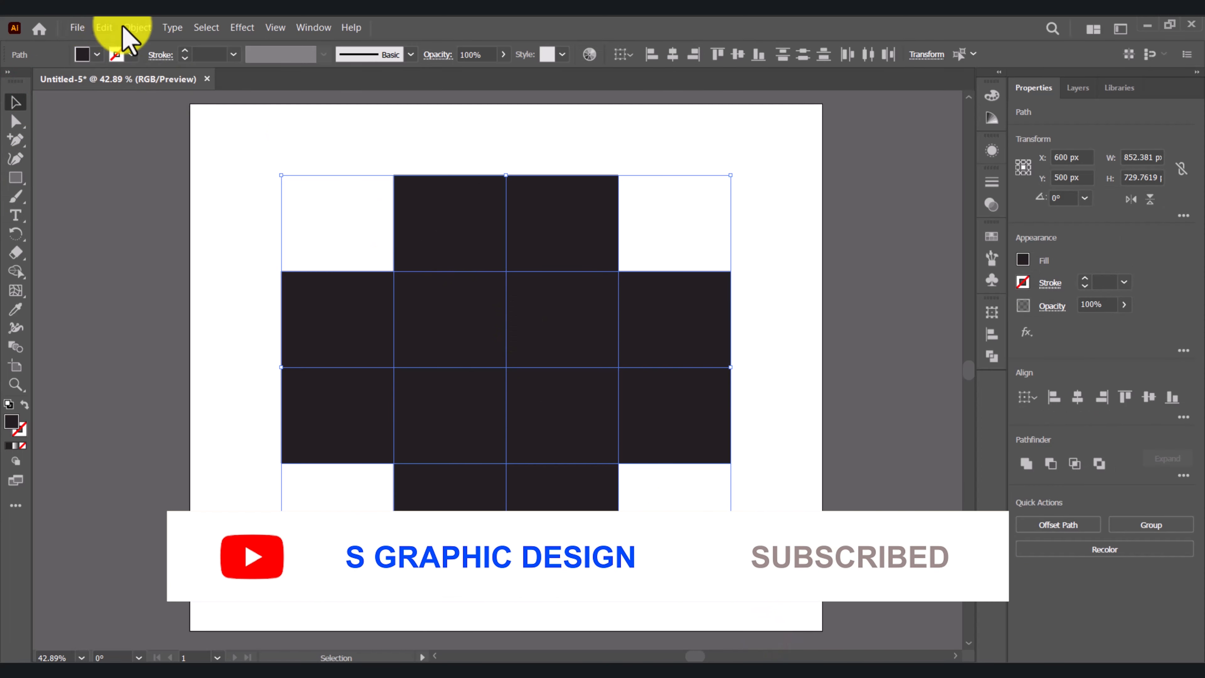
{"action": "left_click", "coordinate": [135, 27]}
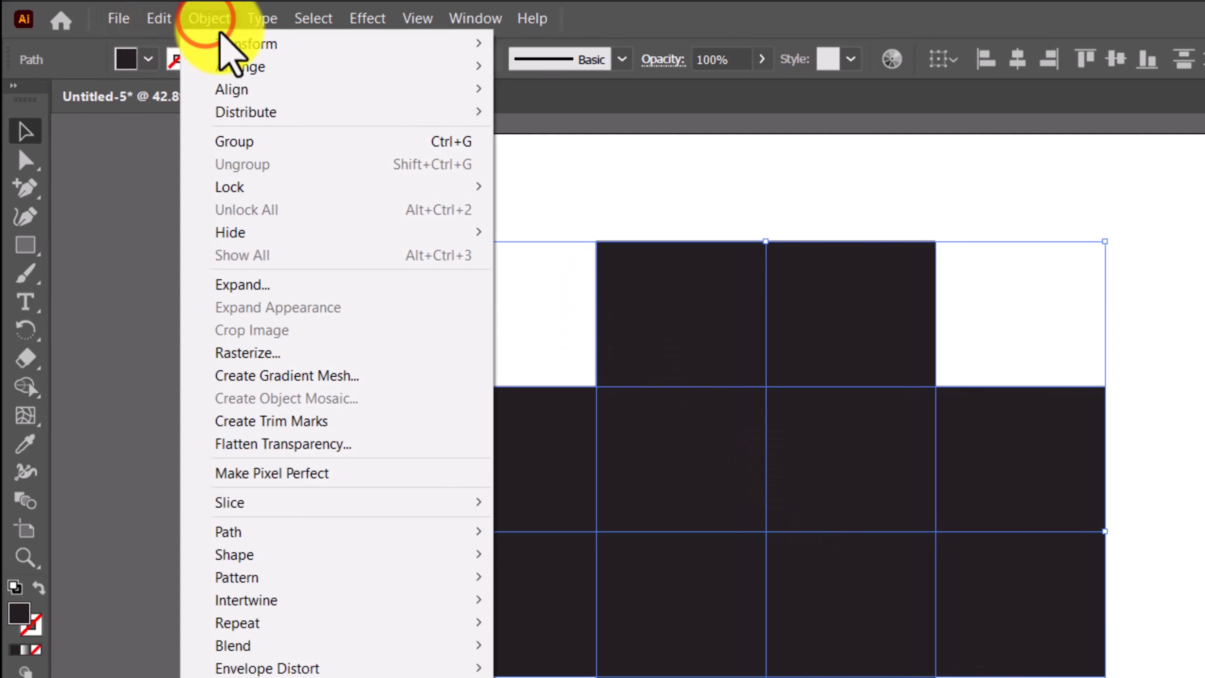
{"action": "mouse_move", "coordinate": [228, 42]}
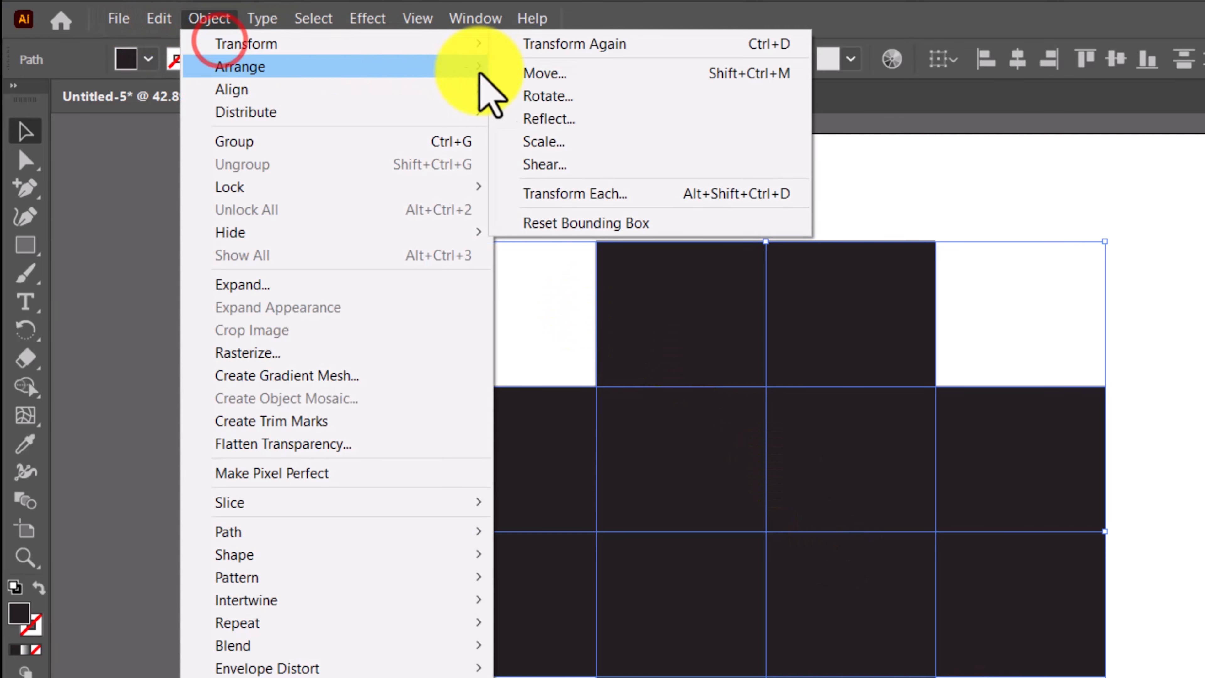
{"action": "left_click", "coordinate": [569, 192]}
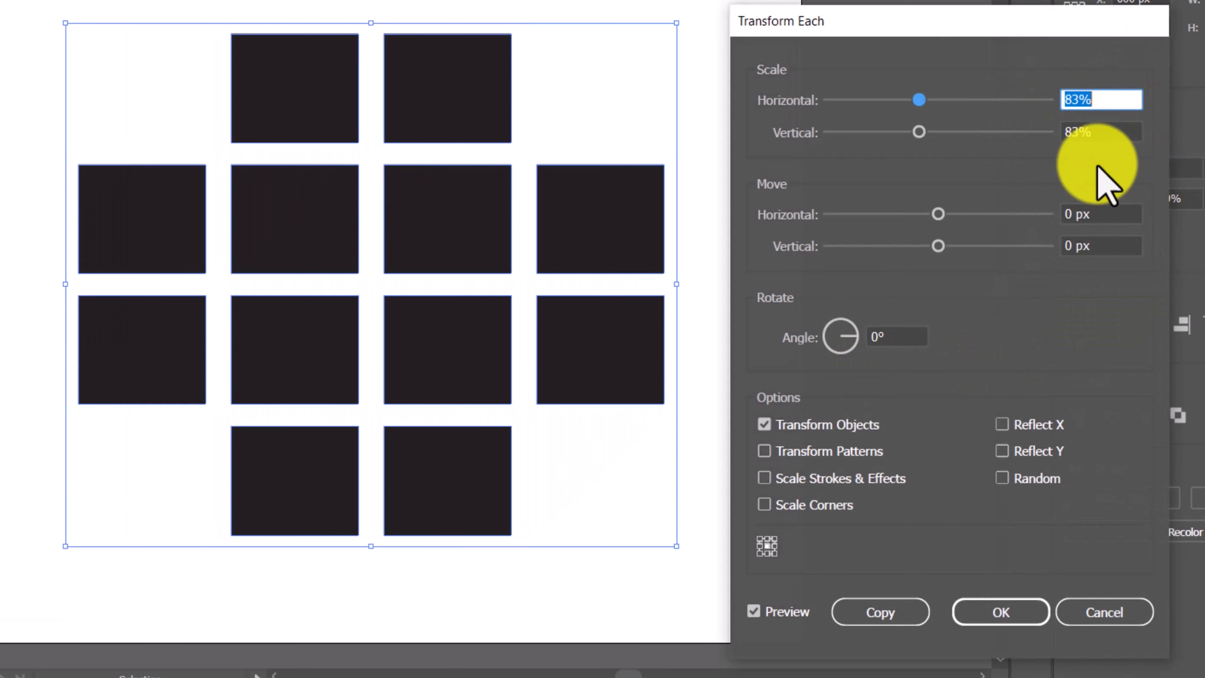
{"action": "left_click", "coordinate": [993, 616]}
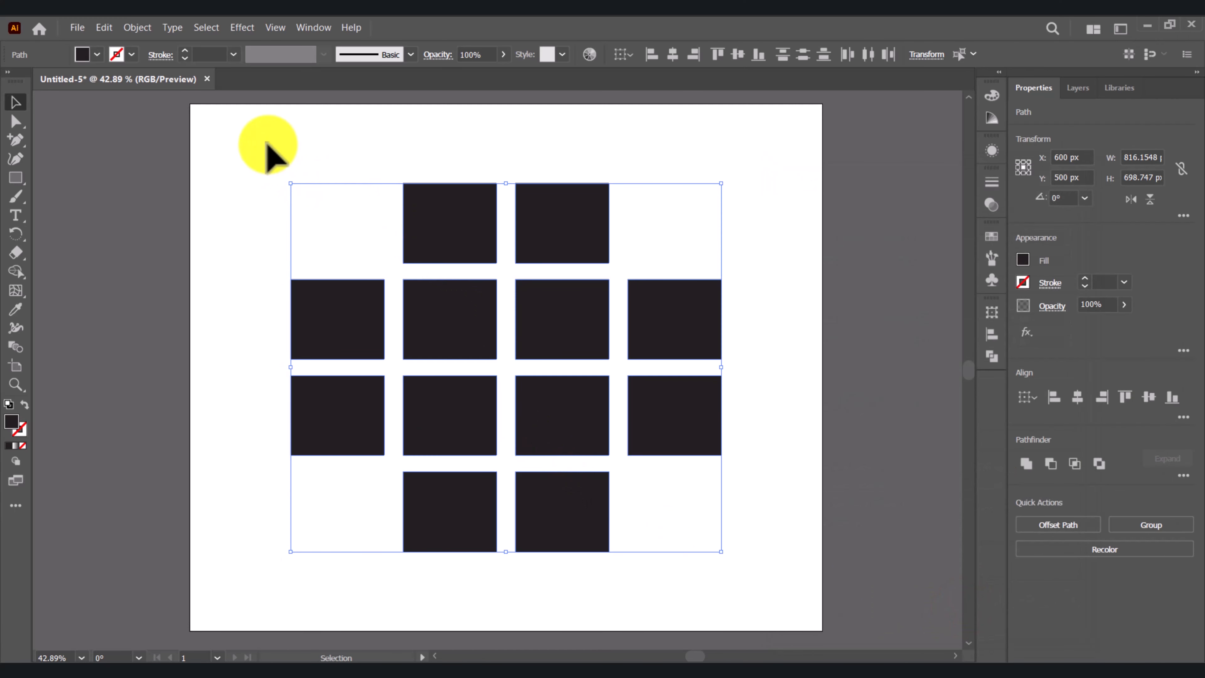
{"action": "left_click", "coordinate": [267, 143]}
Delete four outer cells: the top row's right one, second row's leftmost, third row's rightmost and bottom row's left one.
{"action": "left_click", "coordinate": [337, 436]}
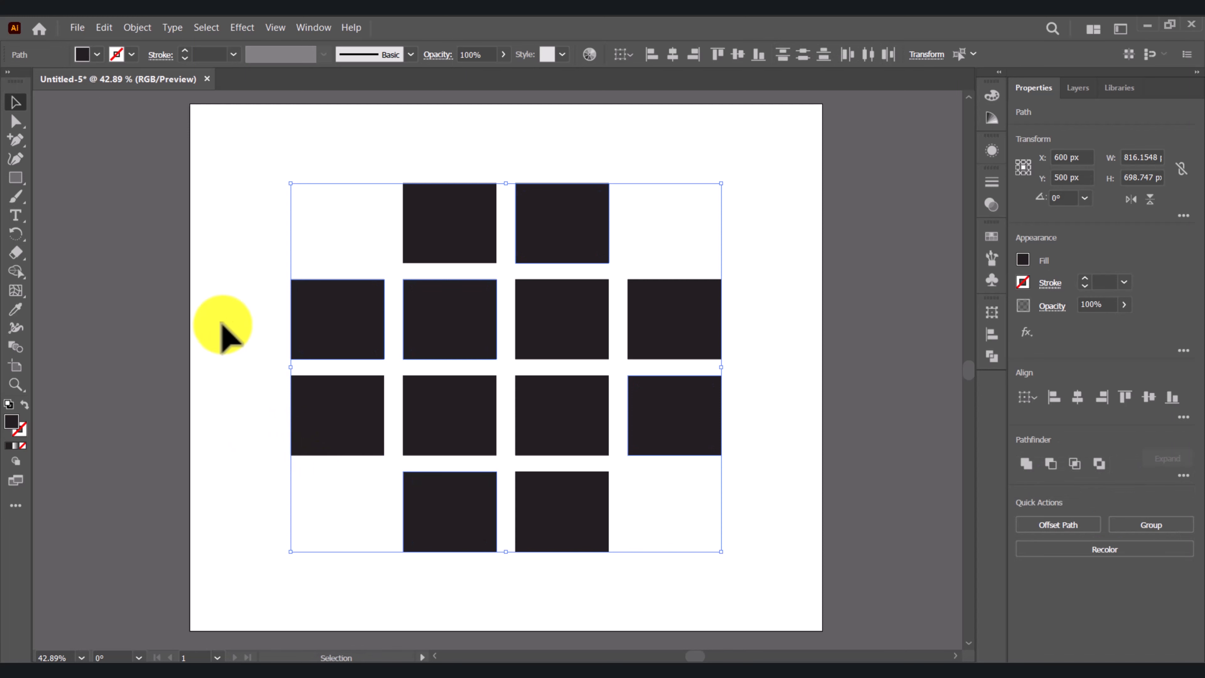
{"action": "left_click", "coordinate": [228, 274]}
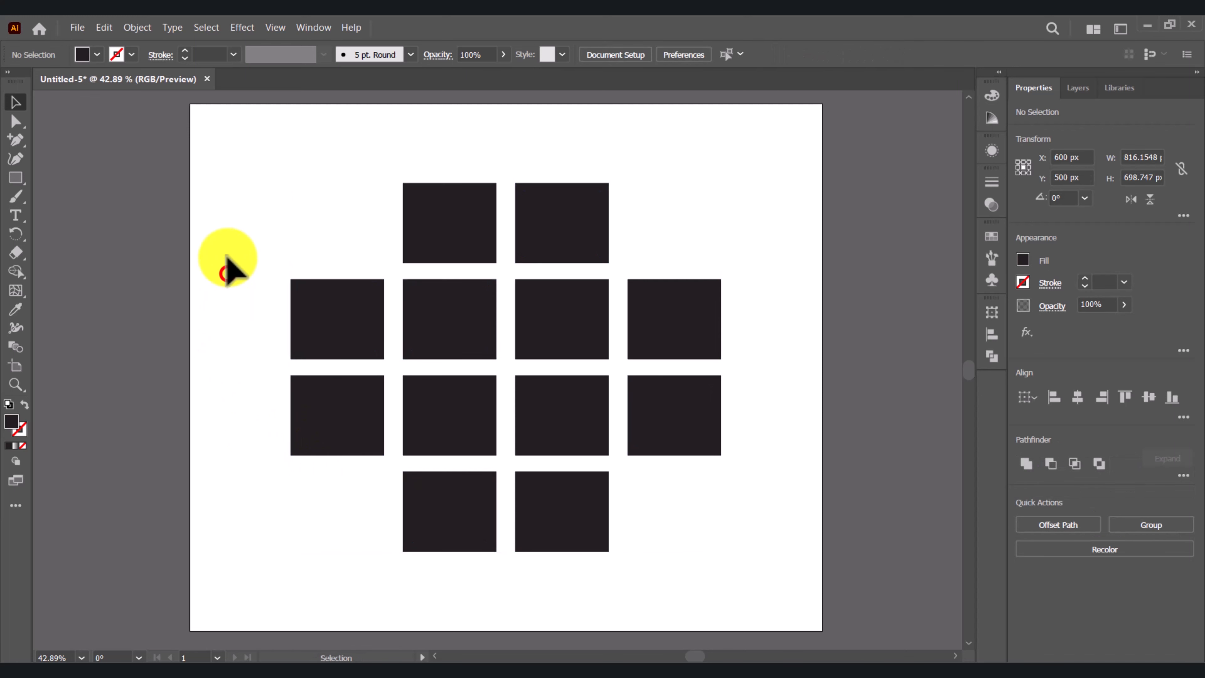
{"action": "left_click", "coordinate": [217, 147]}
{"action": "left_click", "coordinate": [448, 223]}
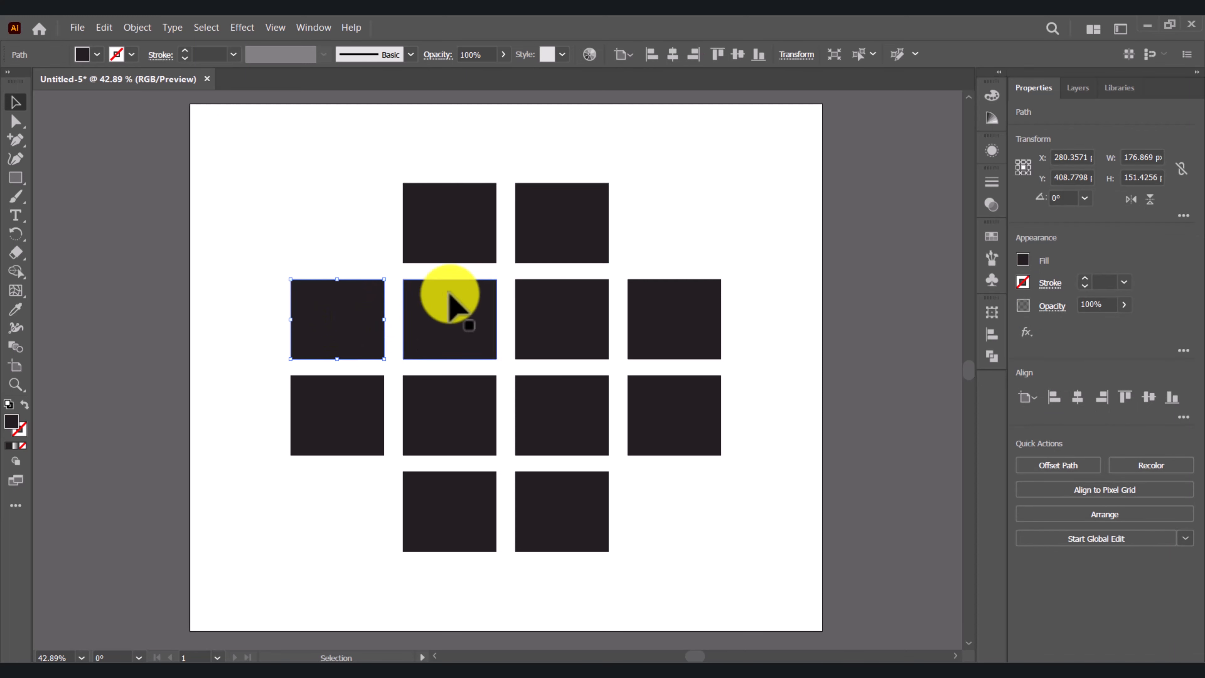
{"action": "left_click", "coordinate": [558, 238], "text": "shift"}
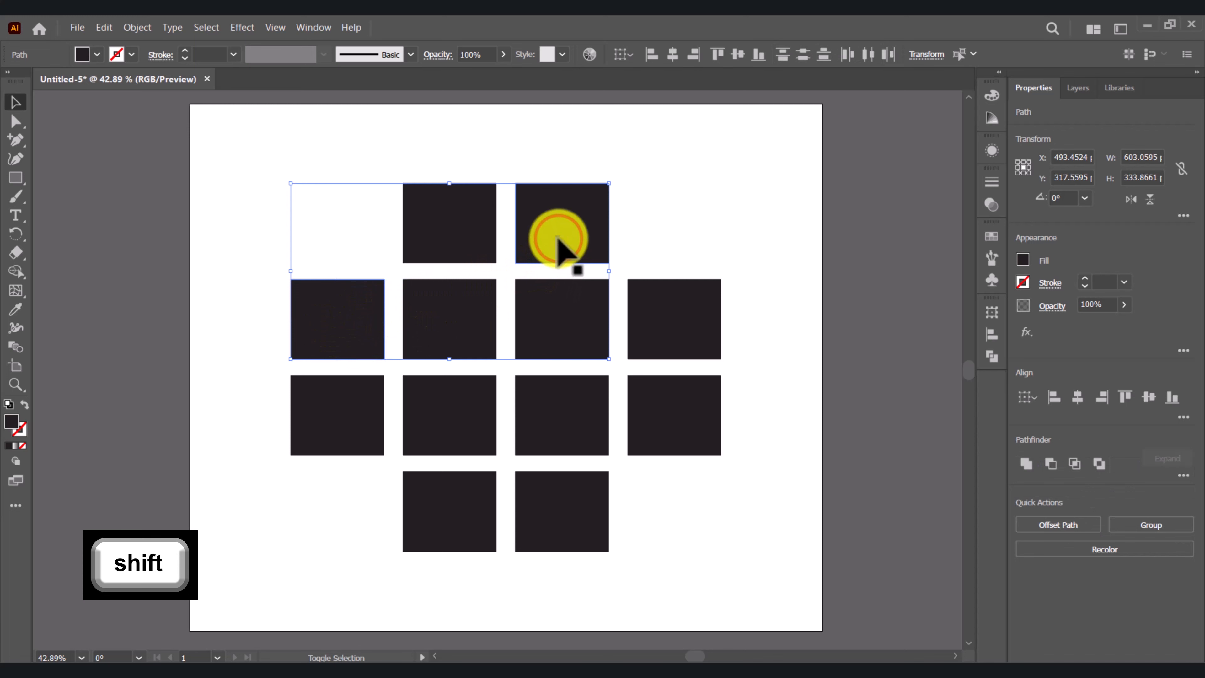
{"action": "left_click", "coordinate": [662, 416], "text": "shift"}
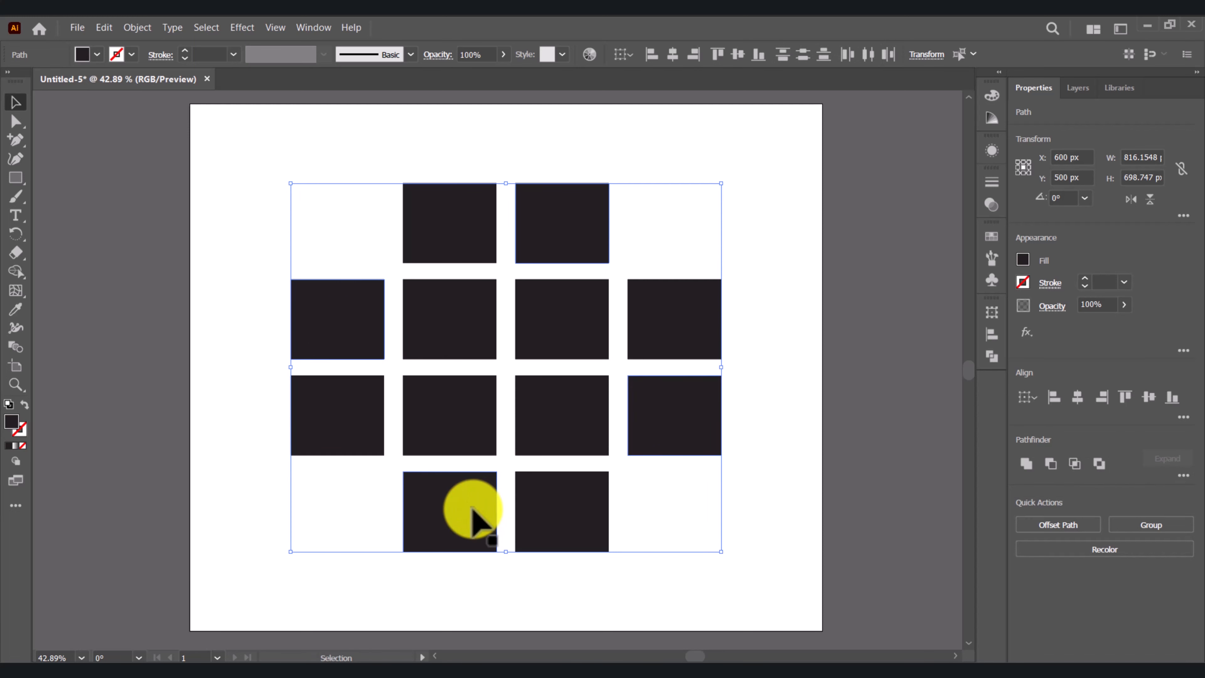
{"action": "key", "text": "Delete"}
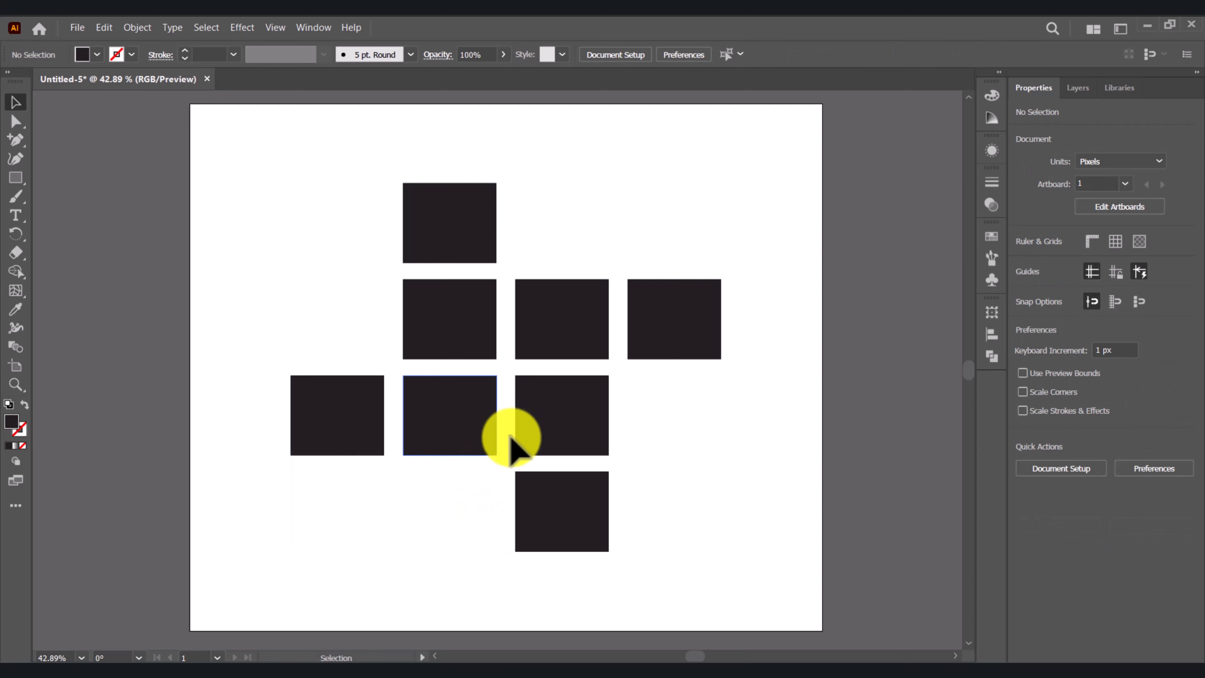
Stretch the upper-left inner cell leftward to the grid's outer edge, about 390 px wide, and the lower-left inner cell down to the bottom edge.
{"action": "left_click", "coordinate": [449, 333]}
{"action": "left_click_drag", "start_coordinate": [404, 324], "coordinate": [300, 329]}
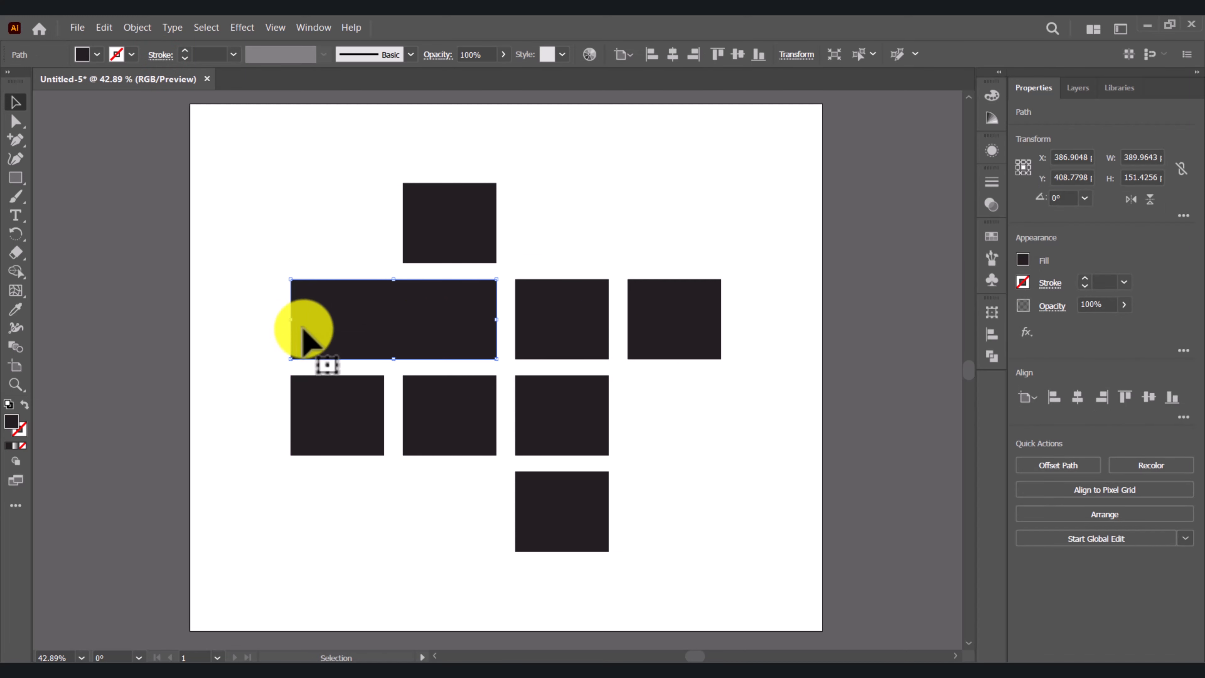
{"action": "left_click", "coordinate": [444, 433]}
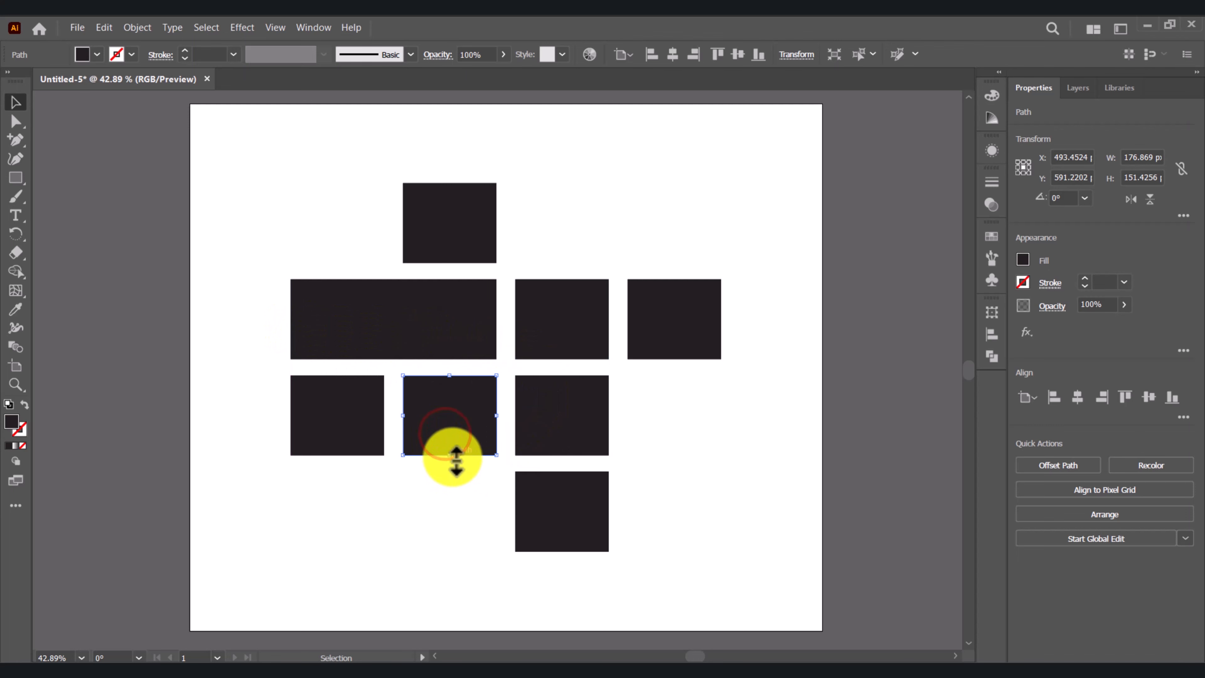
{"action": "left_click_drag", "start_coordinate": [450, 455], "coordinate": [442, 552]}
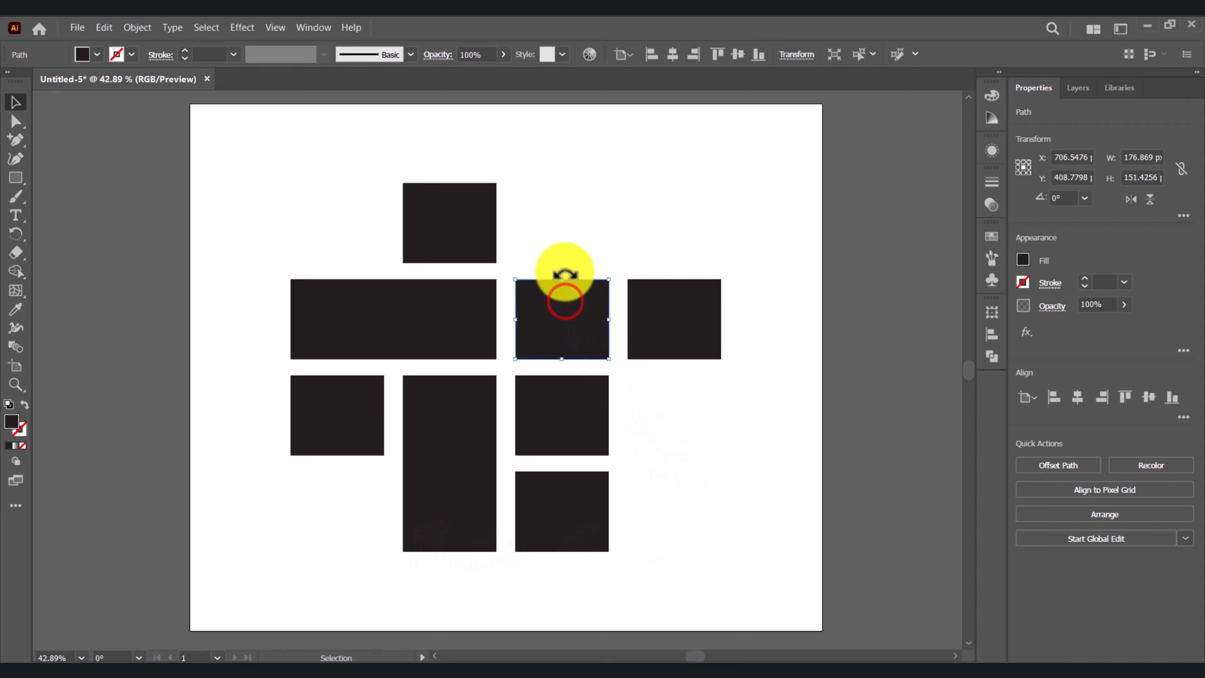
Stretch the upper-right inner cell up to the grid's top edge and the lower-right inner cell rightward to about 390 px wide.
{"action": "left_click_drag", "start_coordinate": [567, 280], "coordinate": [560, 183]}
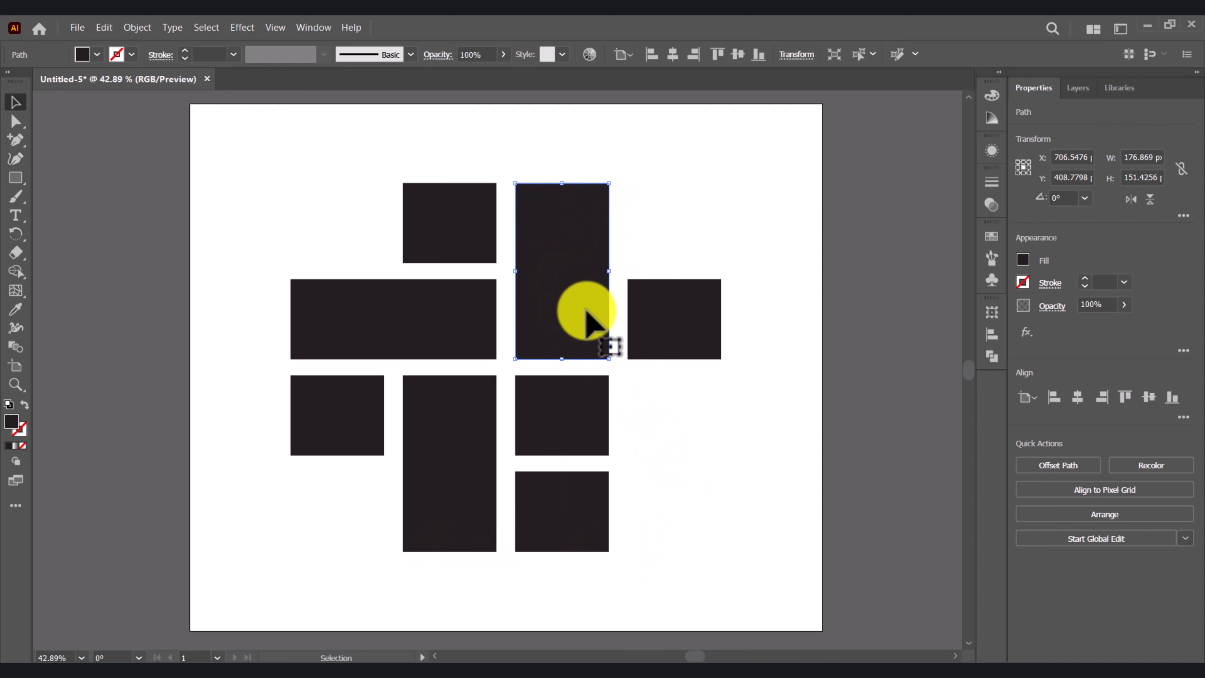
{"action": "left_click", "coordinate": [589, 414]}
{"action": "left_click_drag", "start_coordinate": [615, 420], "coordinate": [721, 419]}
{"action": "left_click", "coordinate": [719, 540]}
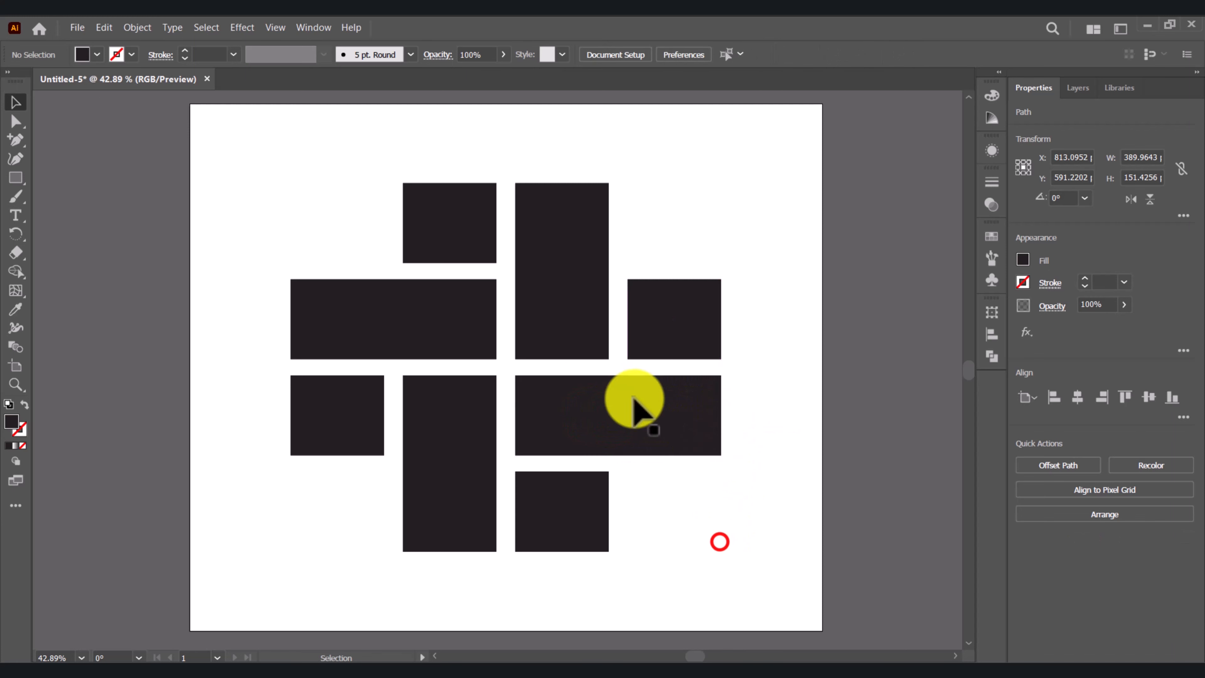
Convert all eight rectangle paths to live shapes so their corners can be rounded.
{"action": "left_click", "coordinate": [442, 226]}
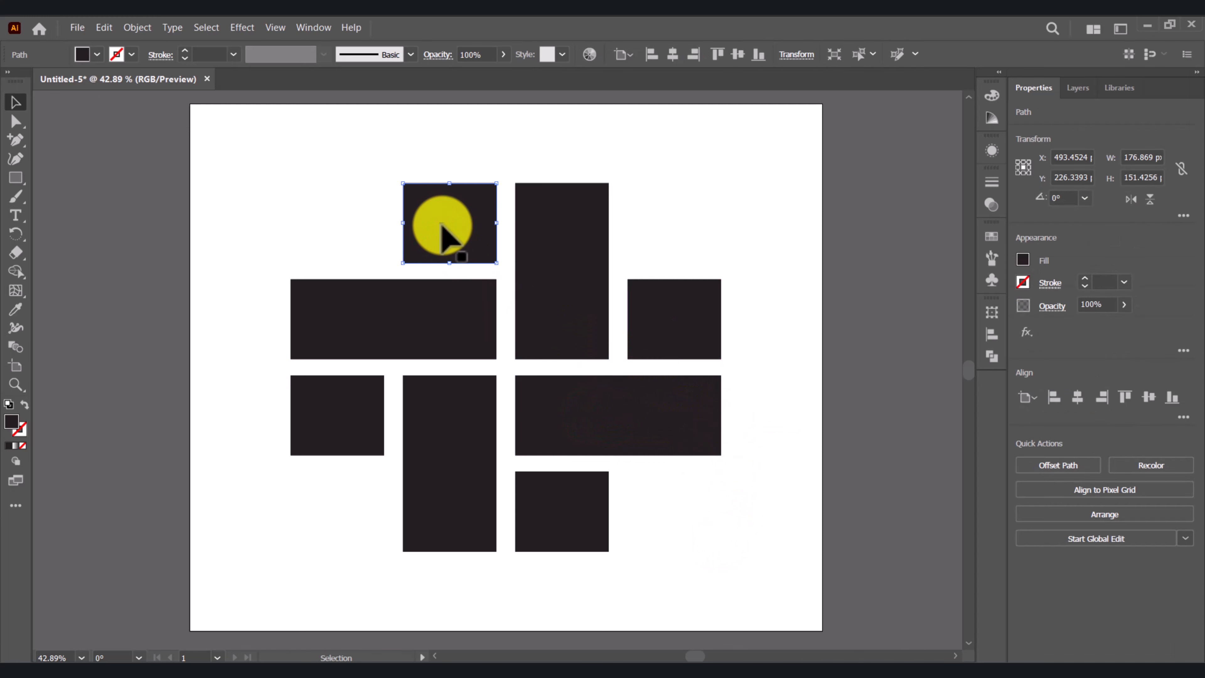
{"action": "left_click", "coordinate": [236, 178]}
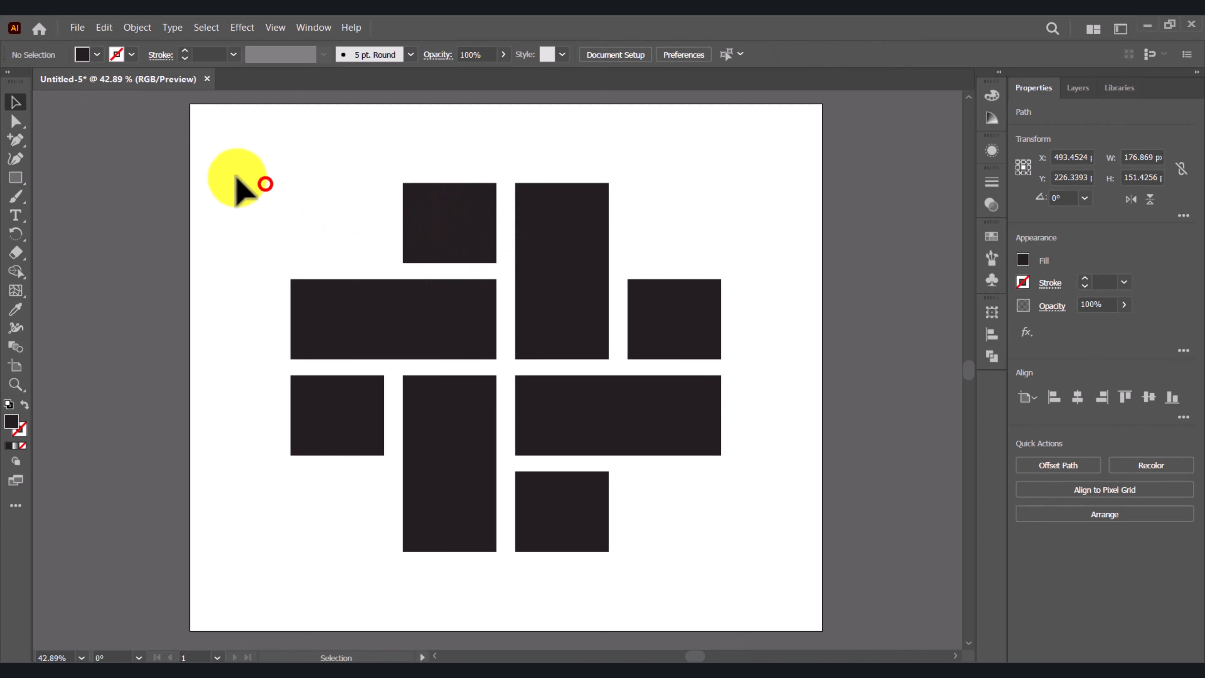
{"action": "left_click_drag", "start_coordinate": [229, 168], "coordinate": [744, 570]}
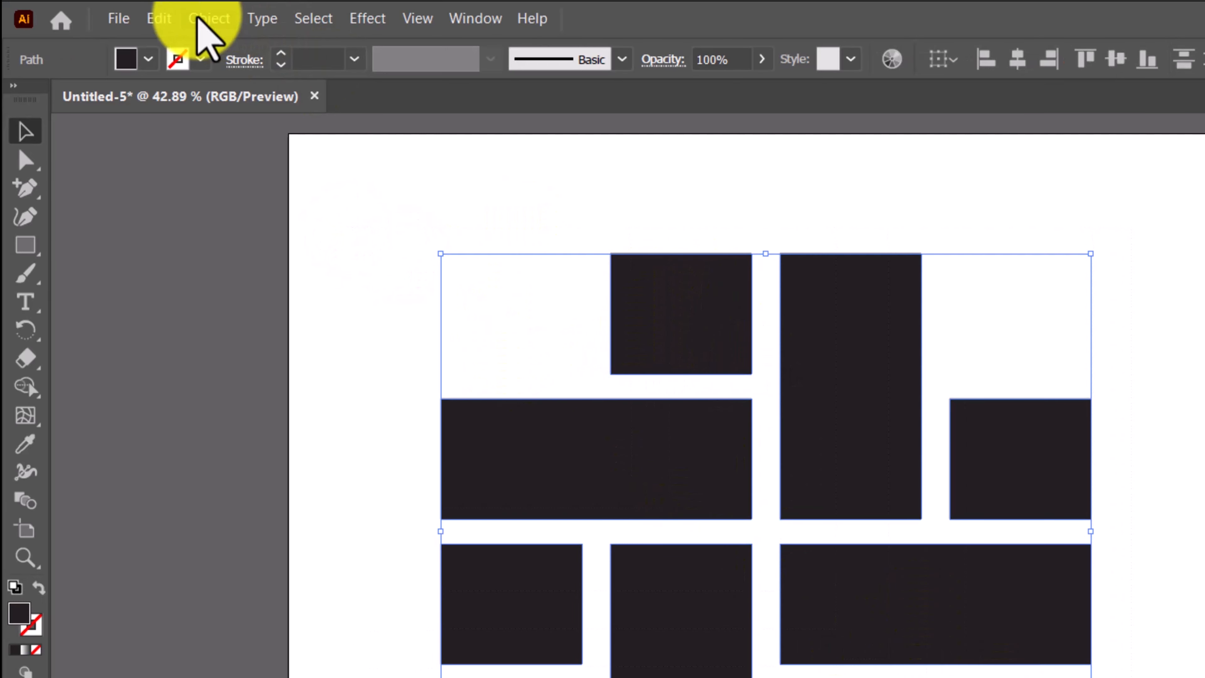
{"action": "left_click", "coordinate": [135, 27]}
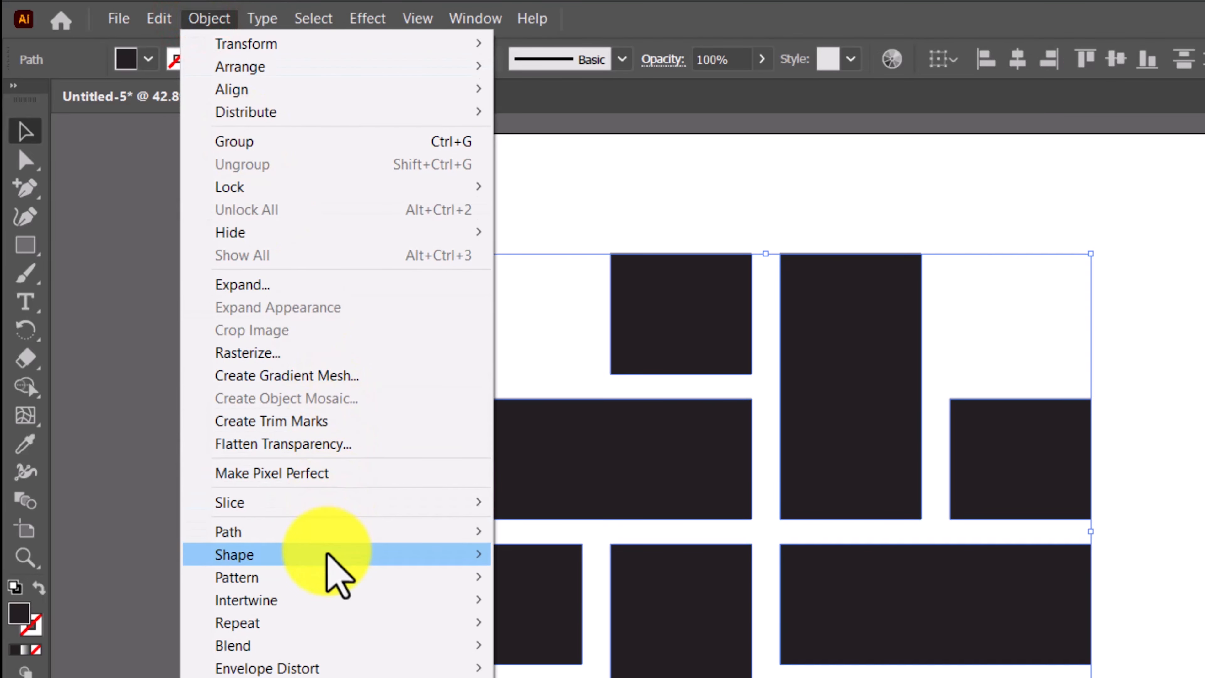
{"action": "mouse_move", "coordinate": [330, 563]}
{"action": "left_click", "coordinate": [559, 552]}
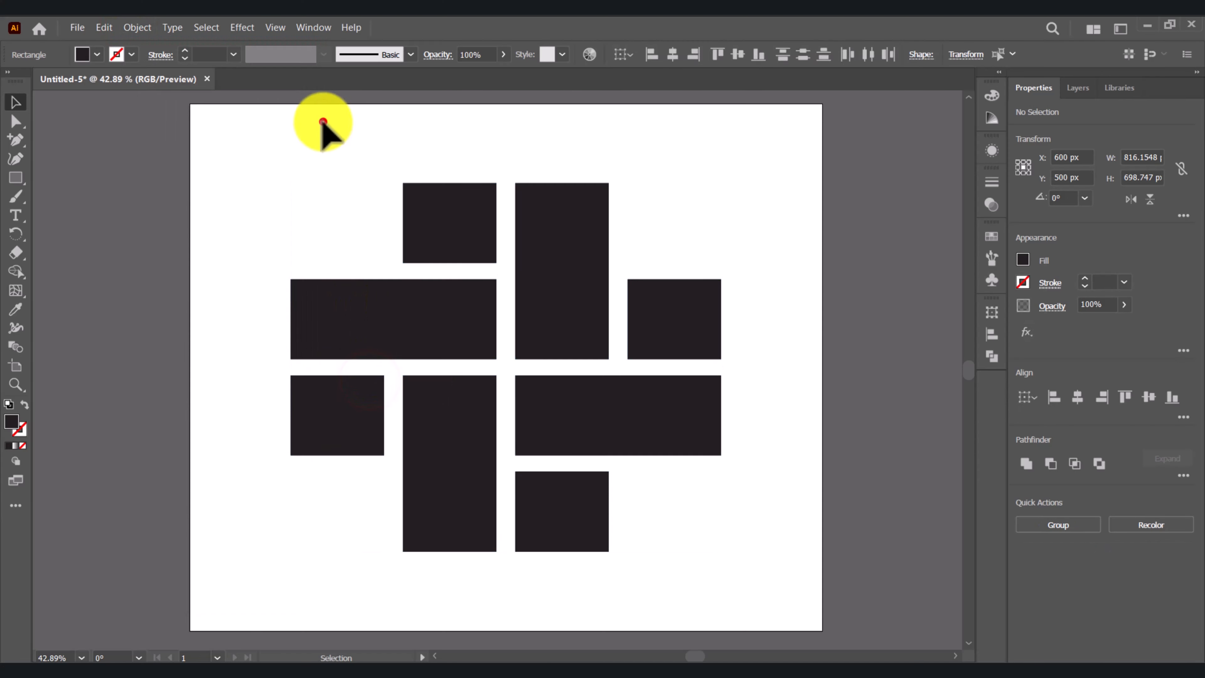
{"action": "left_click", "coordinate": [486, 156]}
Round the corners of the small top cell and the small right-hand cell to the maximum radius.
{"action": "left_click", "coordinate": [674, 305]}
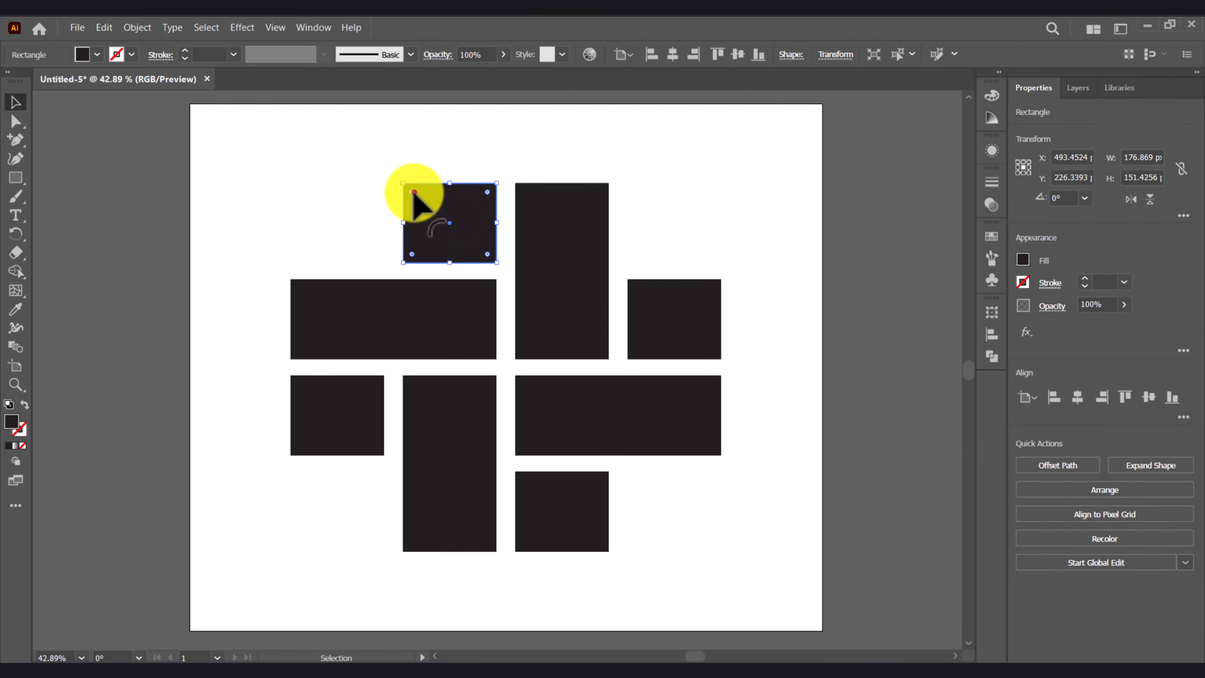
{"action": "left_click_drag", "start_coordinate": [414, 193], "coordinate": [504, 230]}
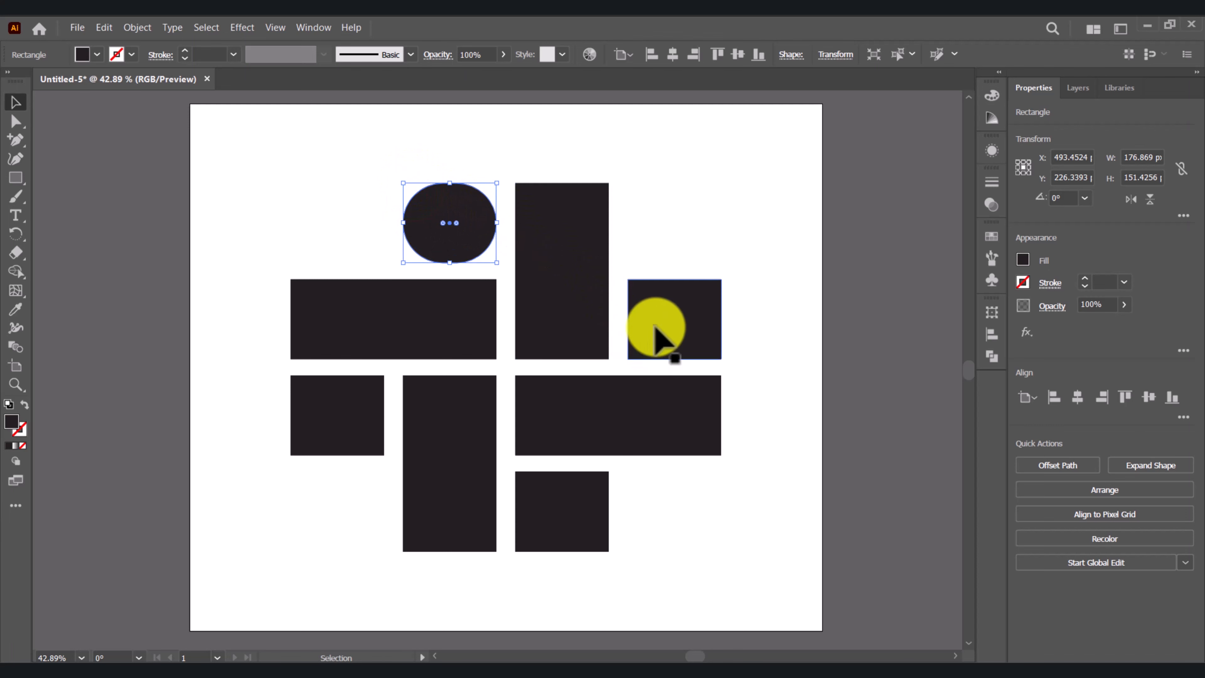
{"action": "left_click", "coordinate": [675, 330]}
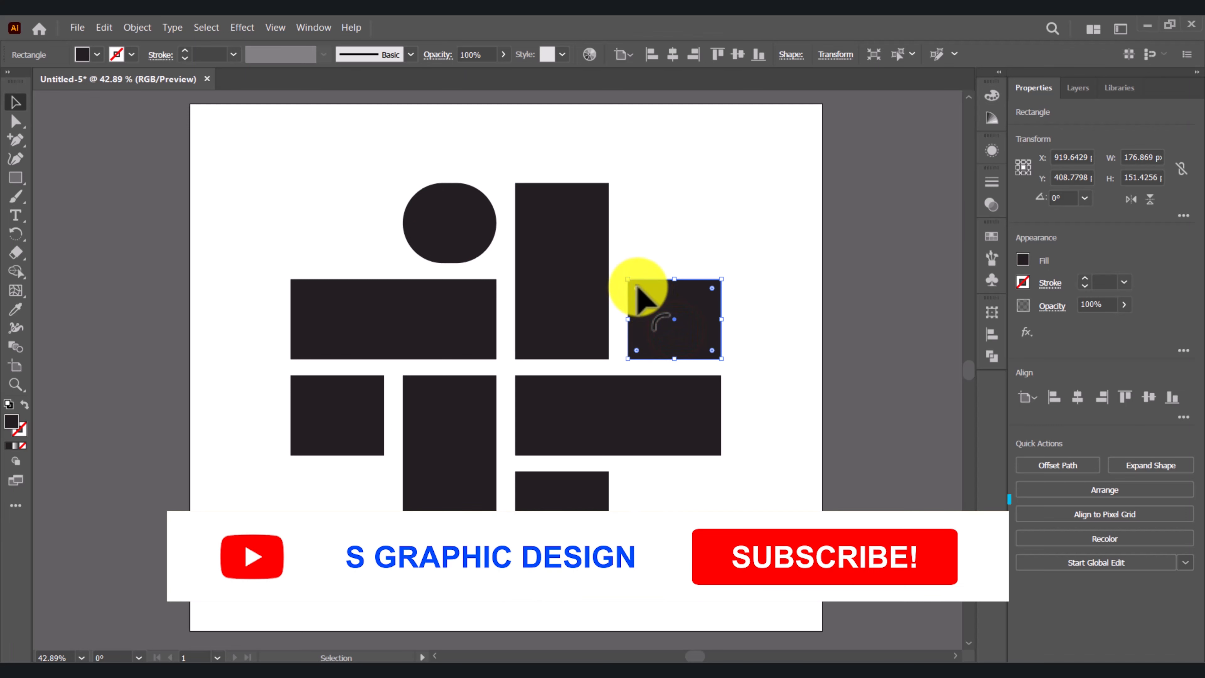
{"action": "left_click_drag", "start_coordinate": [636, 288], "coordinate": [727, 311]}
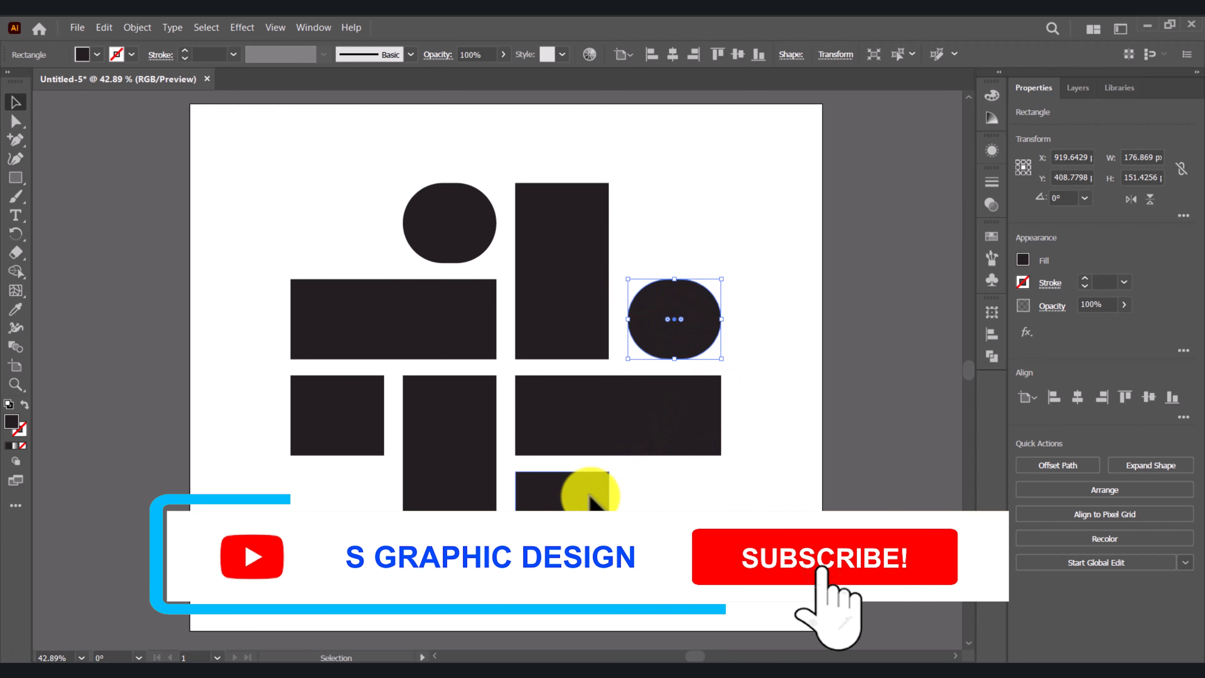
Round the corners of the small bottom cell and the small left-hand cell to the maximum radius.
{"action": "left_click", "coordinate": [591, 501]}
{"action": "left_click_drag", "start_coordinate": [529, 483], "coordinate": [594, 476]}
{"action": "left_click", "coordinate": [337, 424]}
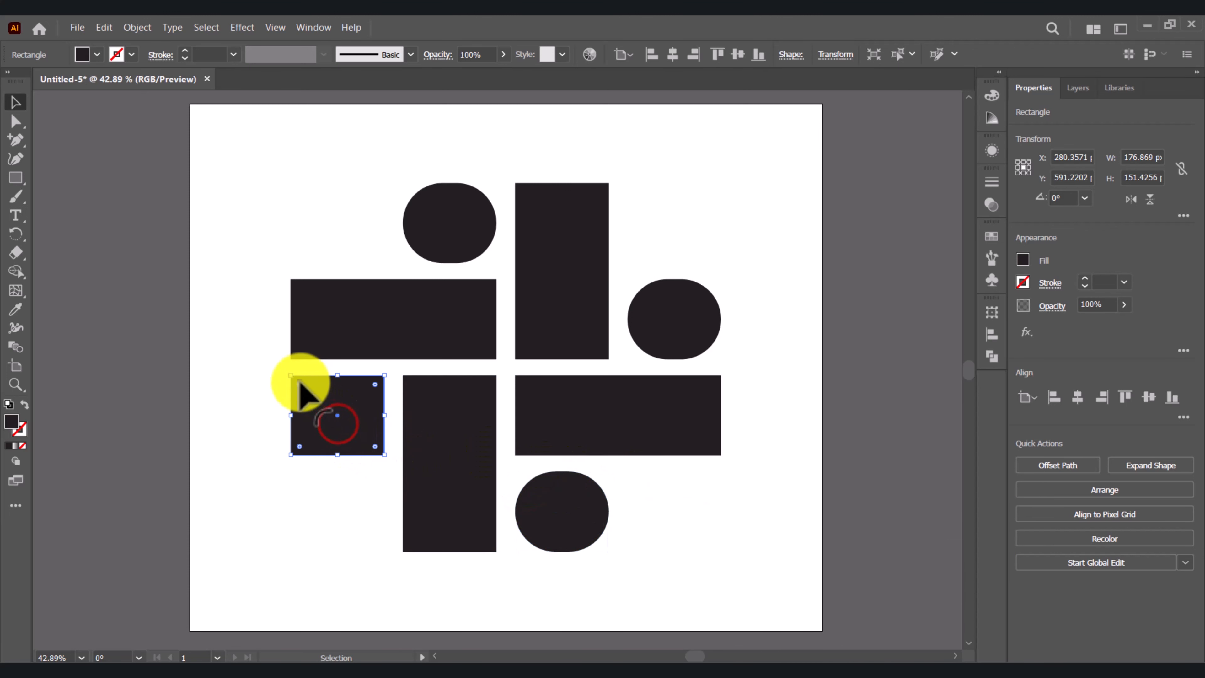
{"action": "left_click_drag", "start_coordinate": [300, 385], "coordinate": [408, 408]}
{"action": "left_click", "coordinate": [345, 517]}
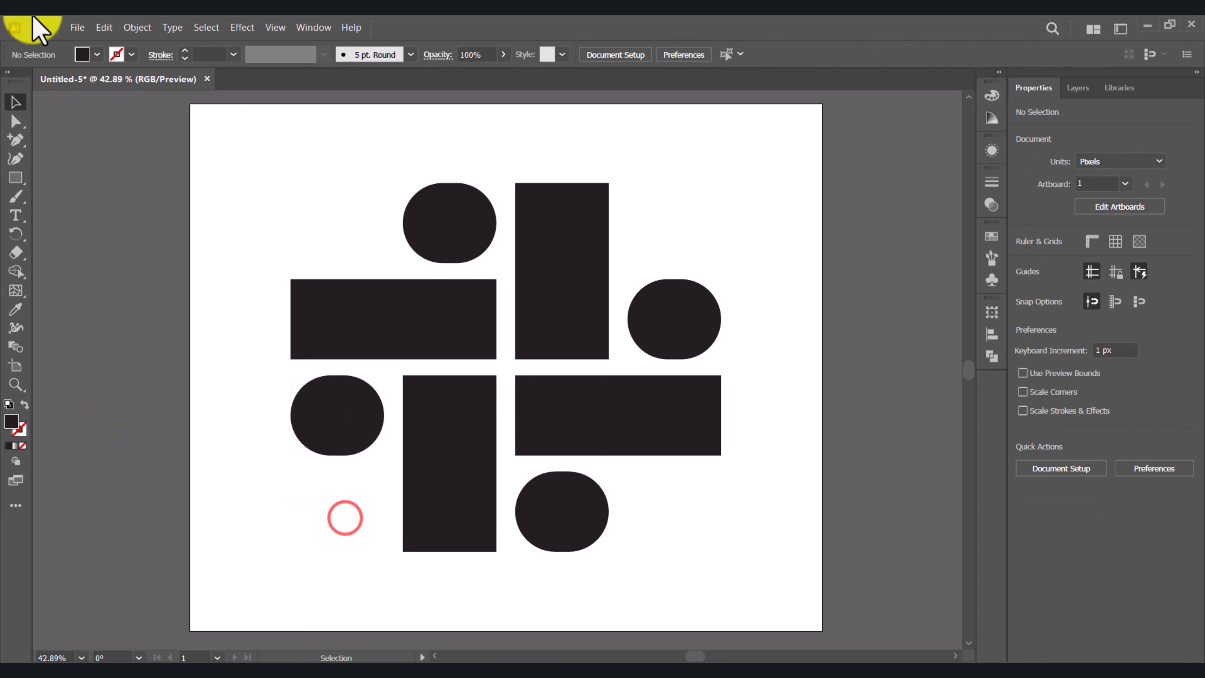
Set the small top cell's lower-right corner radius and the small right-hand cell's lower-left corner radius to 0 px.
{"action": "left_click", "coordinate": [445, 228]}
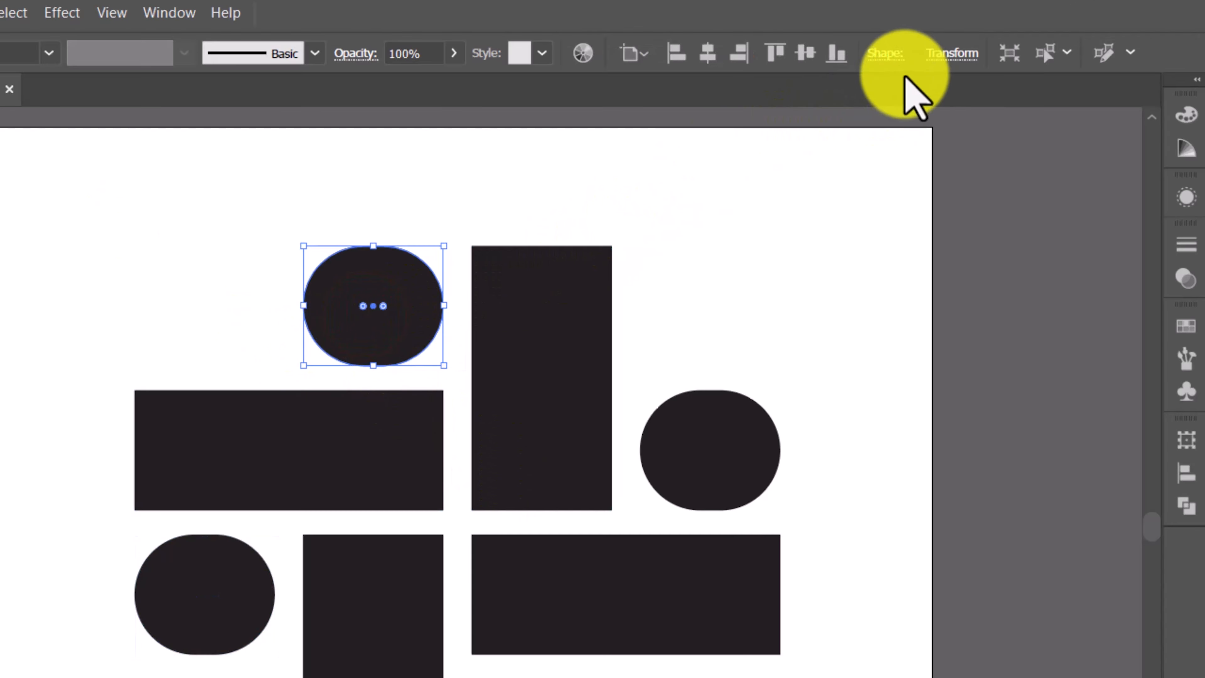
{"action": "left_click", "coordinate": [791, 55]}
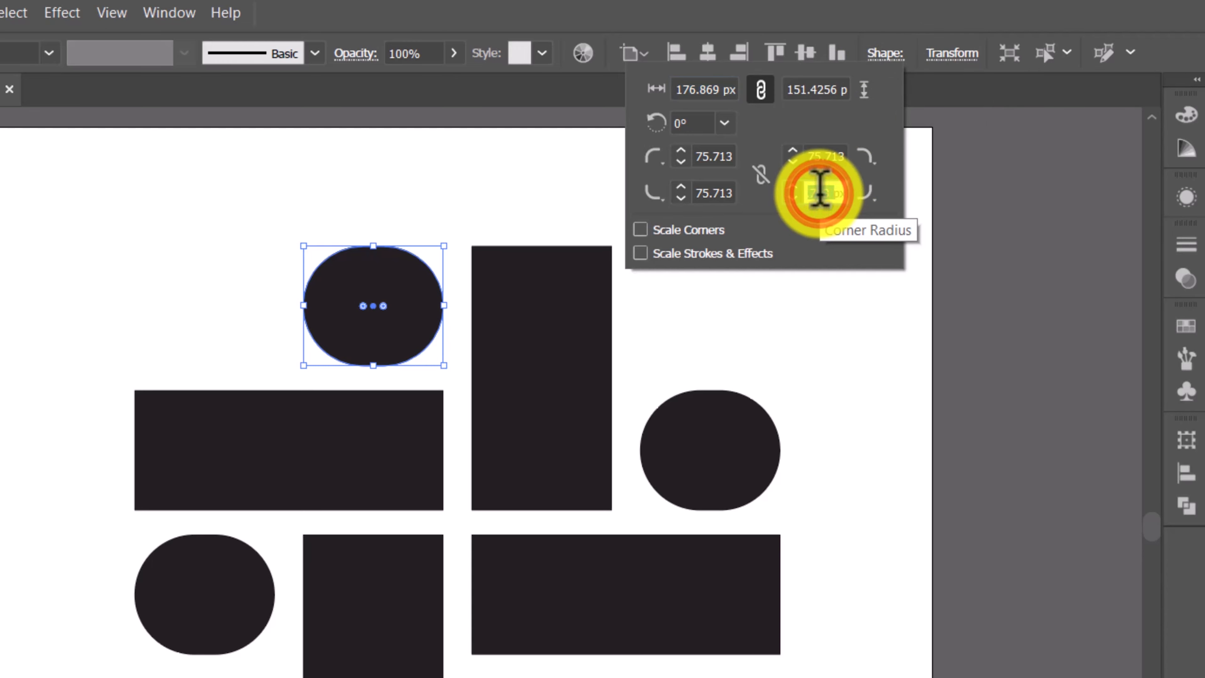
{"action": "left_click", "coordinate": [813, 151]}
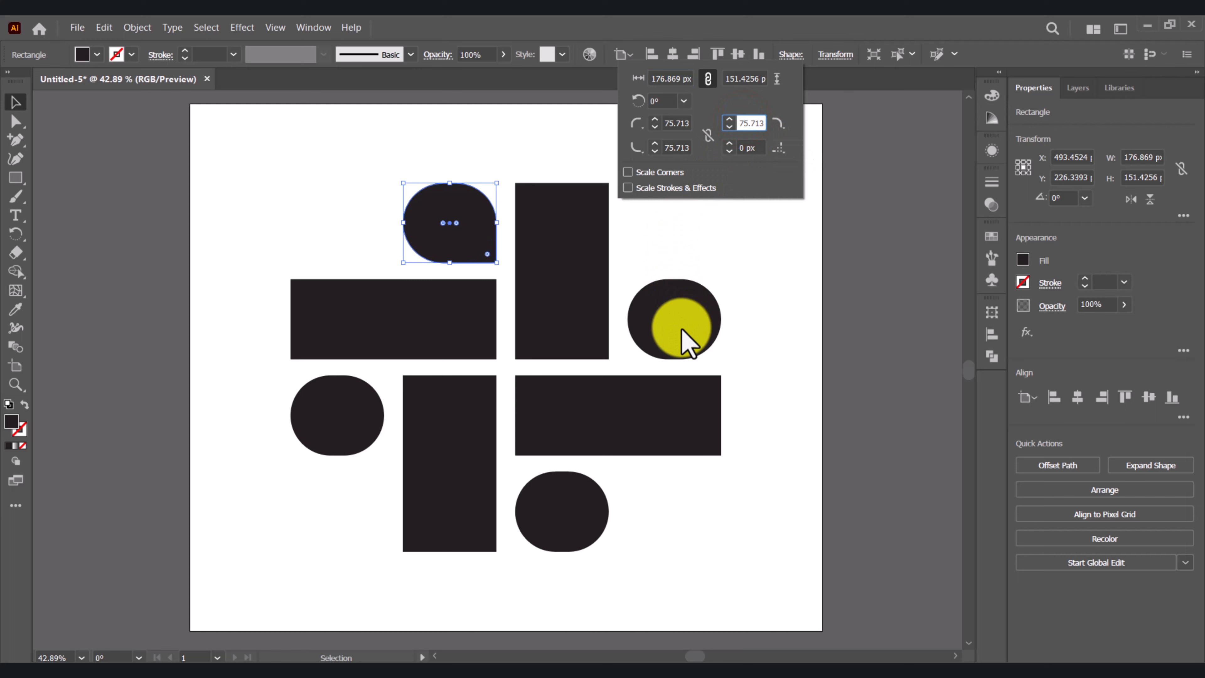
{"action": "left_click", "coordinate": [721, 463]}
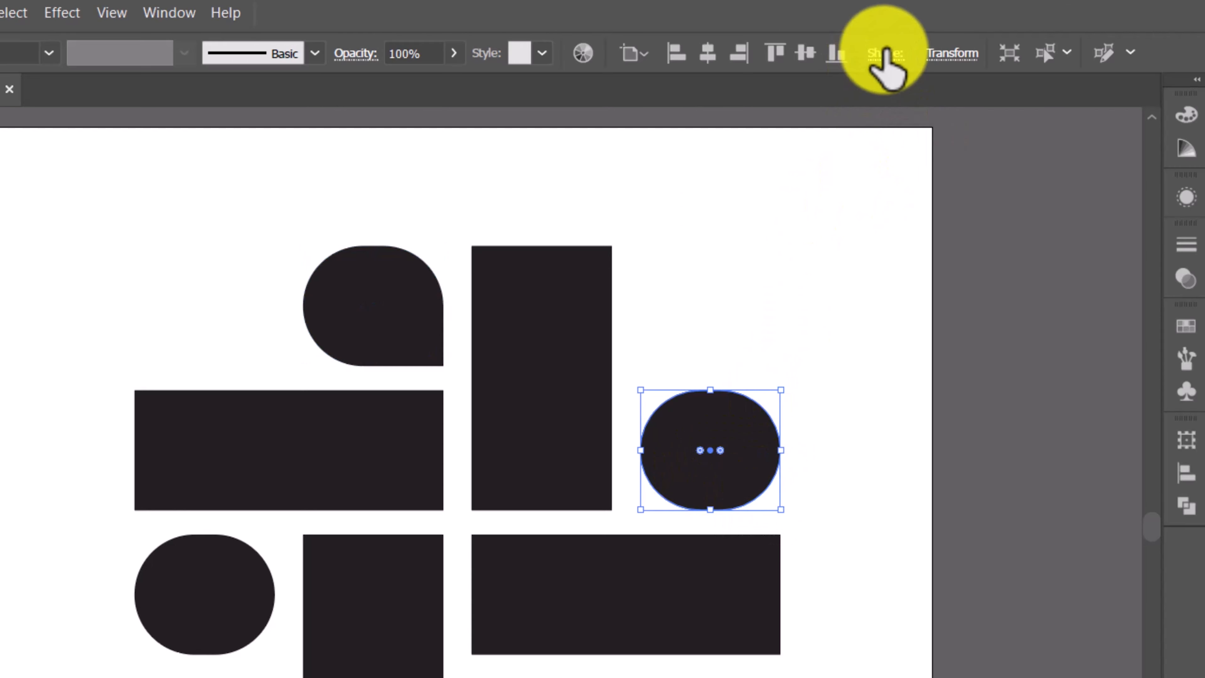
{"action": "left_click", "coordinate": [789, 51]}
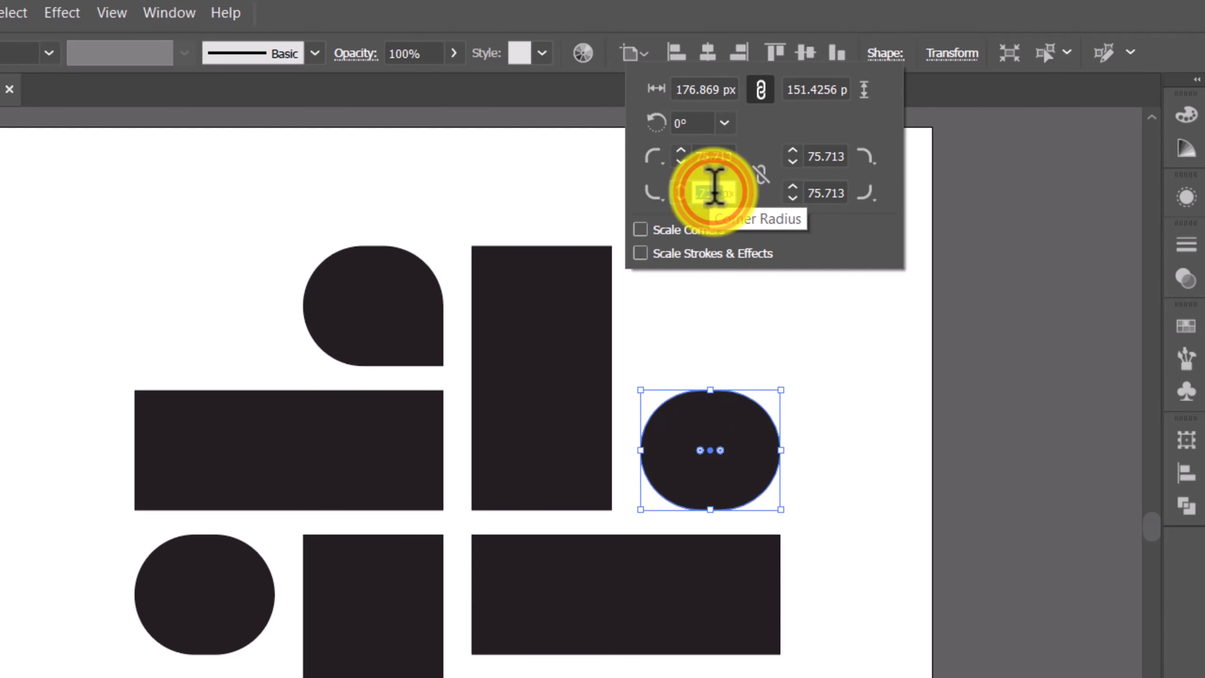
{"action": "left_click", "coordinate": [826, 192]}
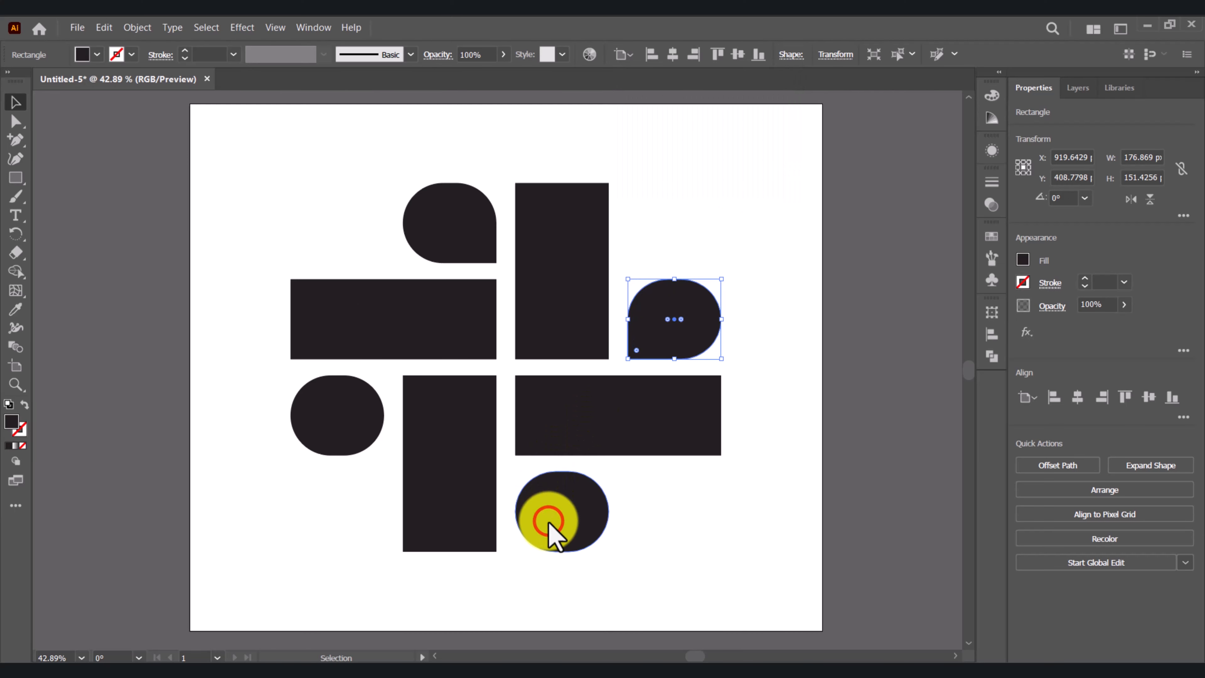
Set the small bottom cell's upper-left corner radius and the small left-hand cell's upper-right corner radius to 0 px.
{"action": "left_click", "coordinate": [522, 677]}
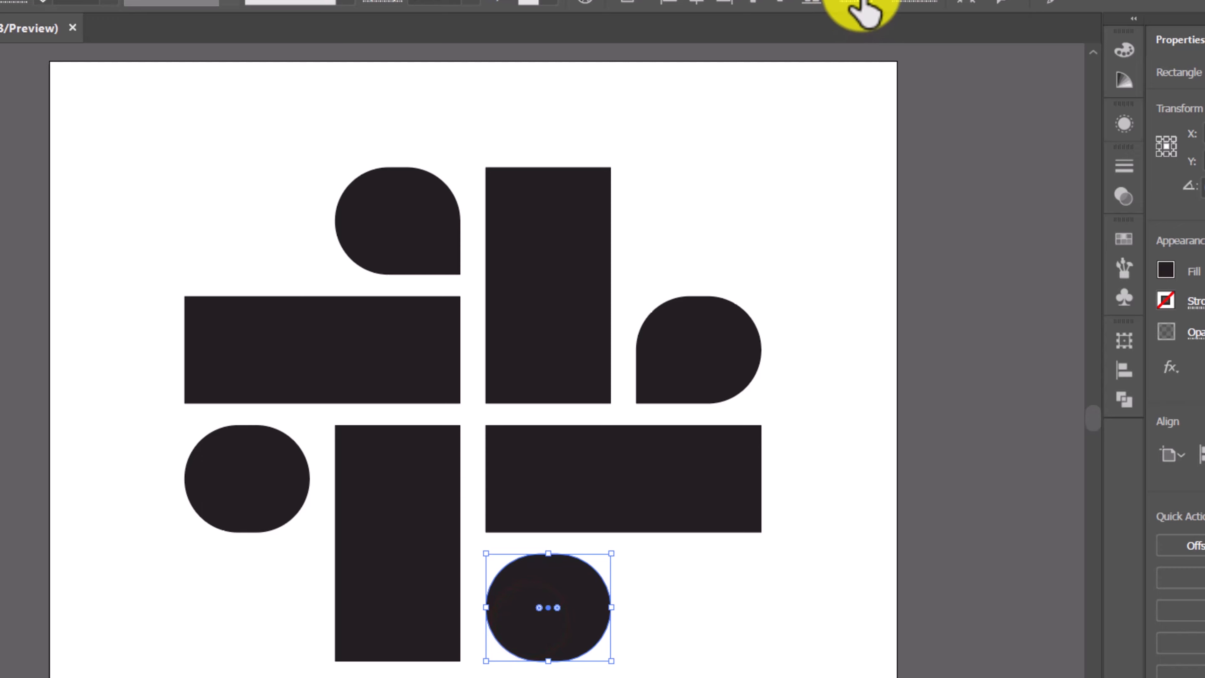
{"action": "left_click", "coordinate": [859, 5]}
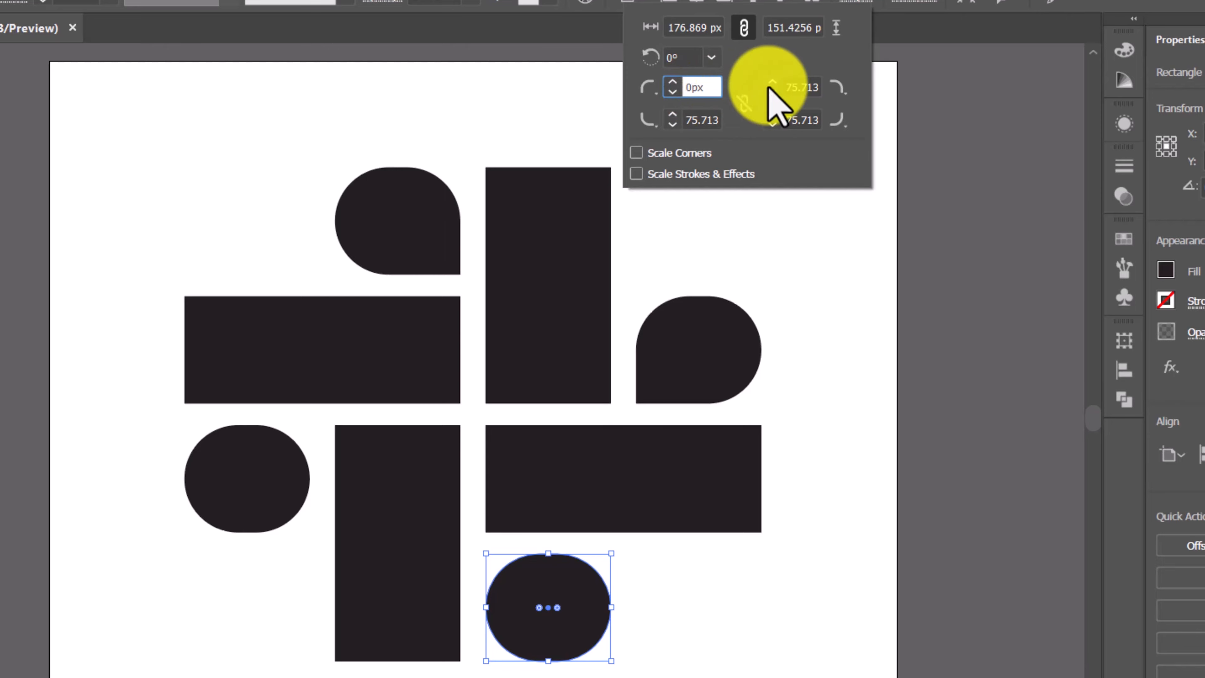
{"action": "left_click", "coordinate": [799, 87]}
{"action": "left_click", "coordinate": [238, 499]}
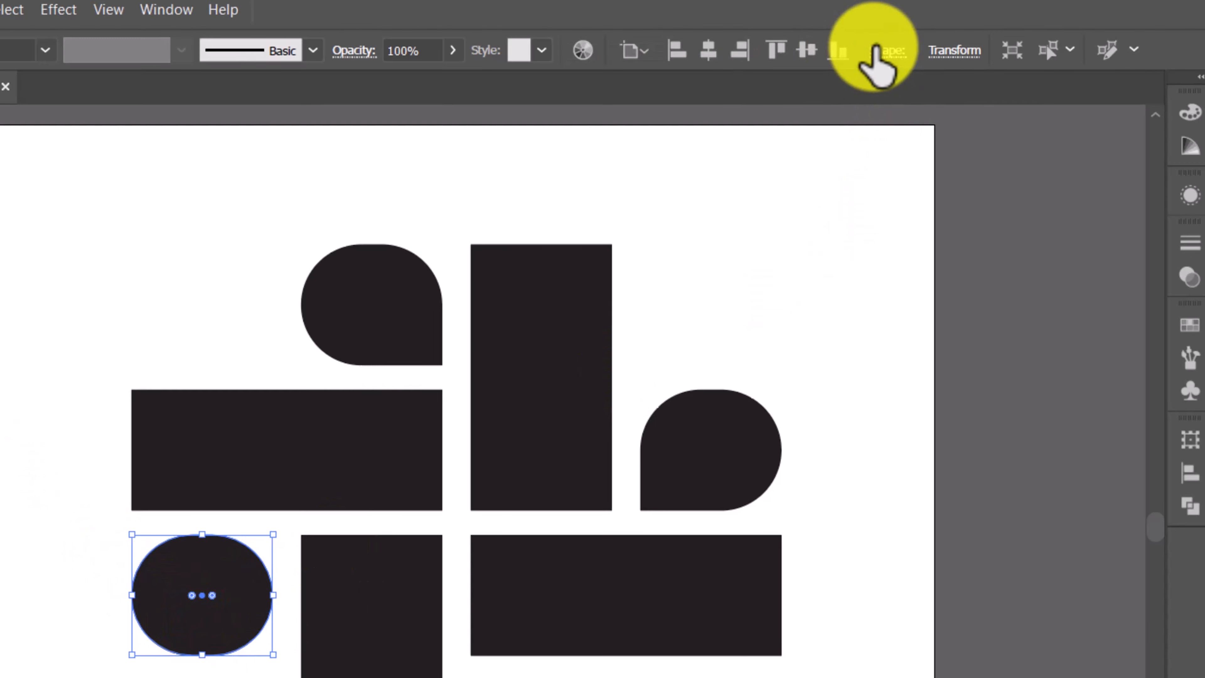
{"action": "left_click", "coordinate": [791, 54]}
{"action": "left_click", "coordinate": [816, 153]}
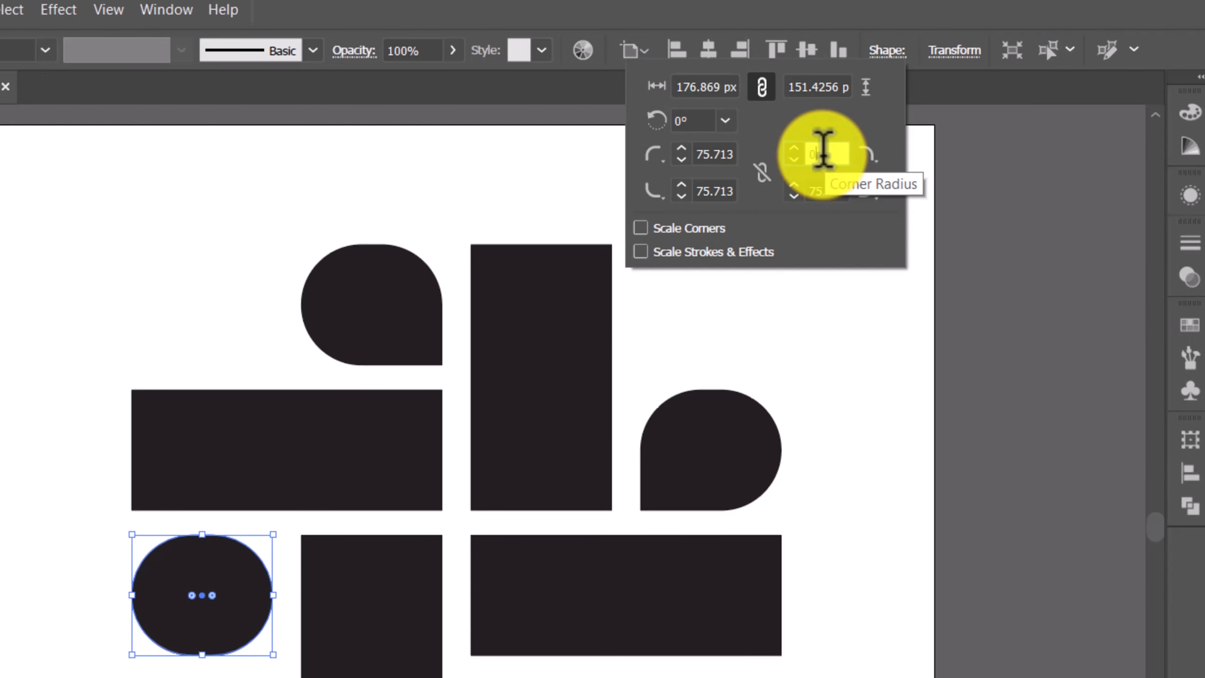
{"action": "type", "text": "0px"}
{"action": "left_click", "coordinate": [832, 183]}
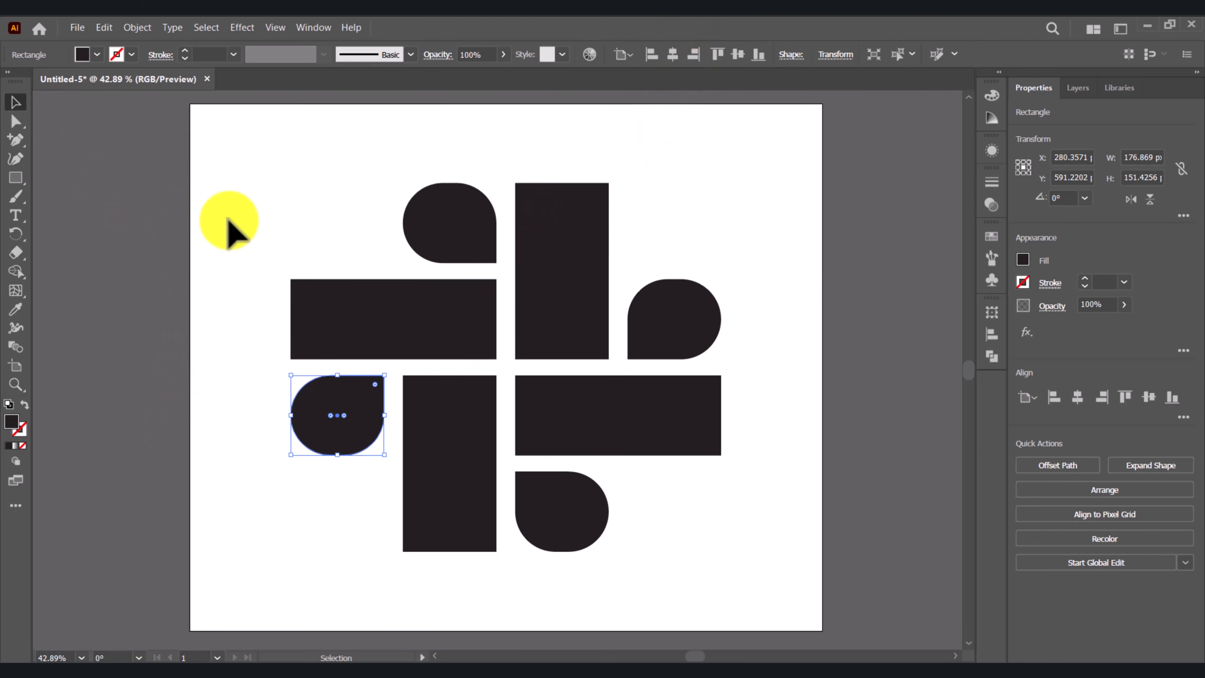
{"action": "left_click", "coordinate": [38, 300]}
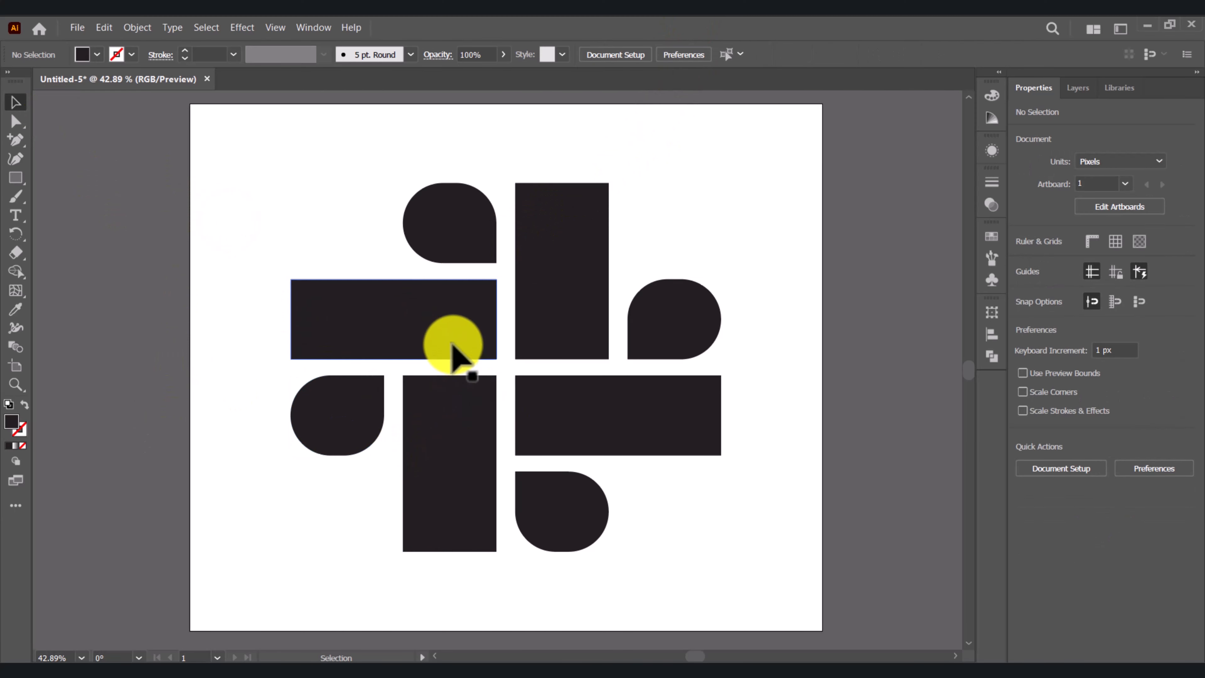
Round all corners of the wide upper-left bar and the tall upper-right bar to the maximum radius.
{"action": "left_click", "coordinate": [439, 340]}
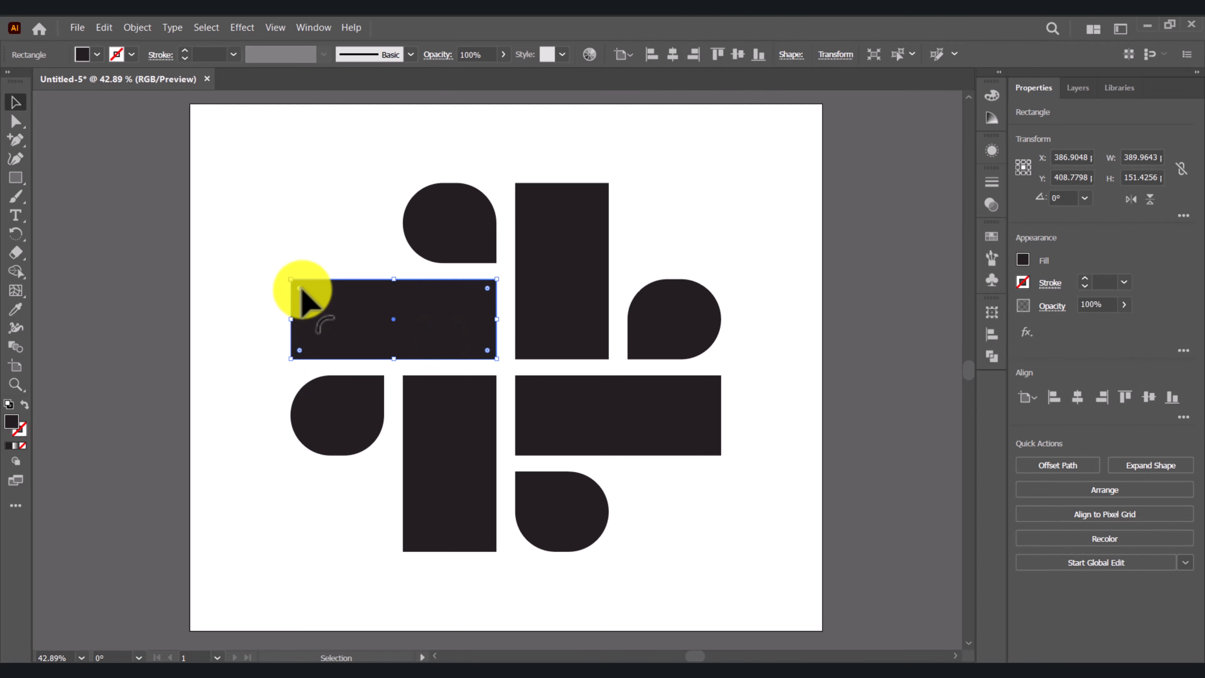
{"action": "left_click_drag", "start_coordinate": [302, 290], "coordinate": [490, 291]}
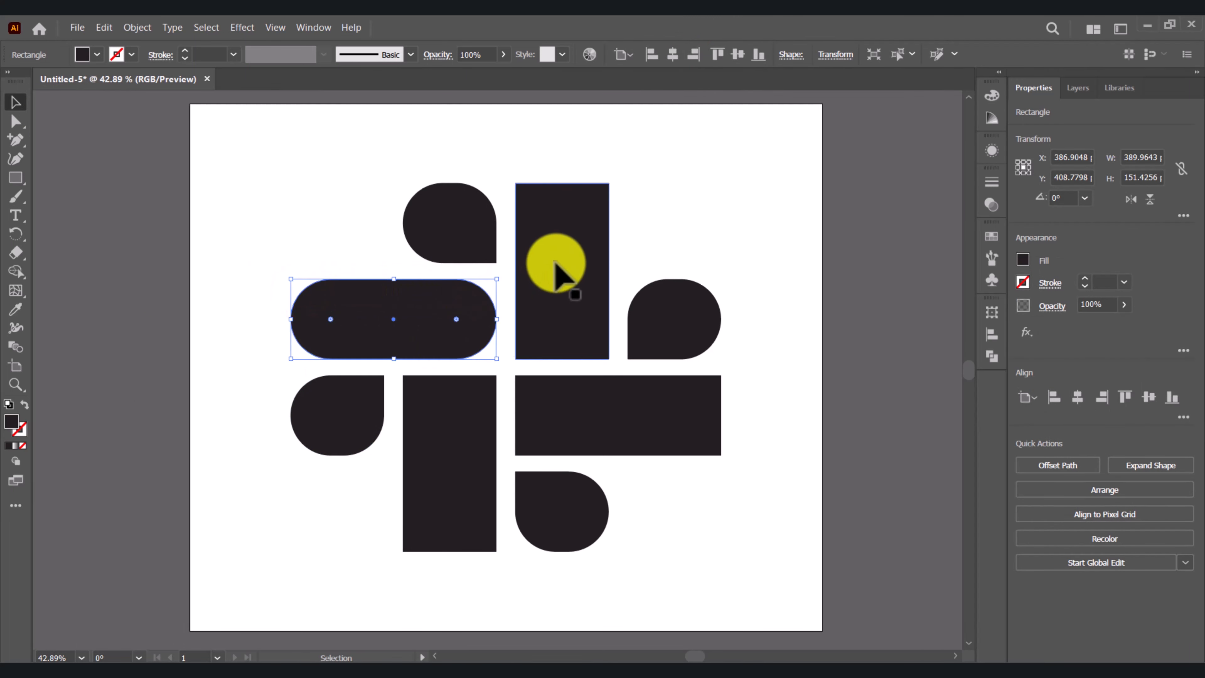
{"action": "left_click", "coordinate": [559, 260]}
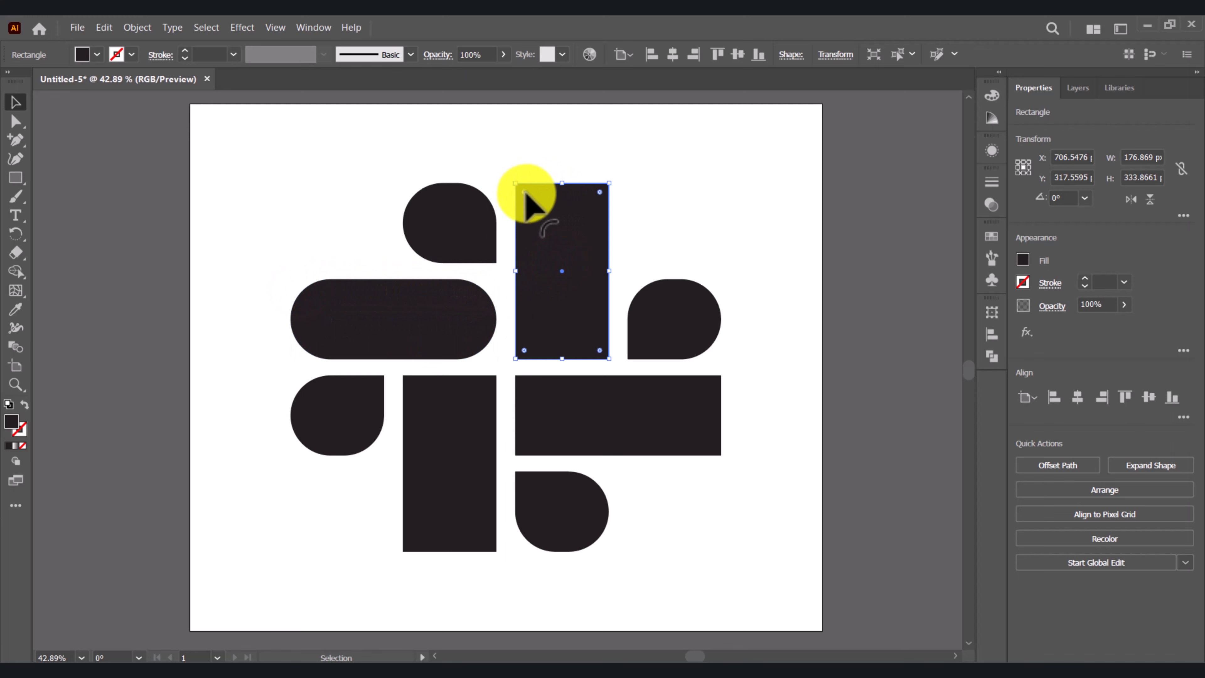
{"action": "left_click_drag", "start_coordinate": [526, 196], "coordinate": [648, 217]}
Round all corners of the wide lower-right bar and the tall lower-left bar to the maximum radius.
{"action": "left_click", "coordinate": [603, 416]}
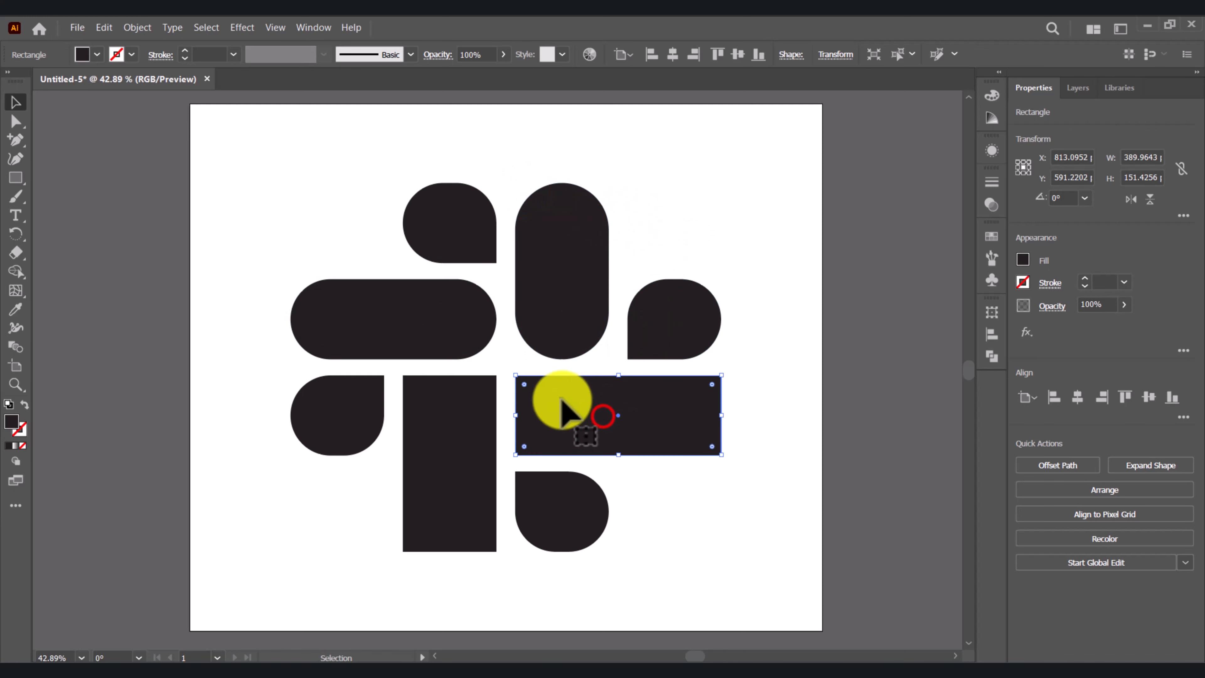
{"action": "left_click_drag", "start_coordinate": [525, 385], "coordinate": [597, 396]}
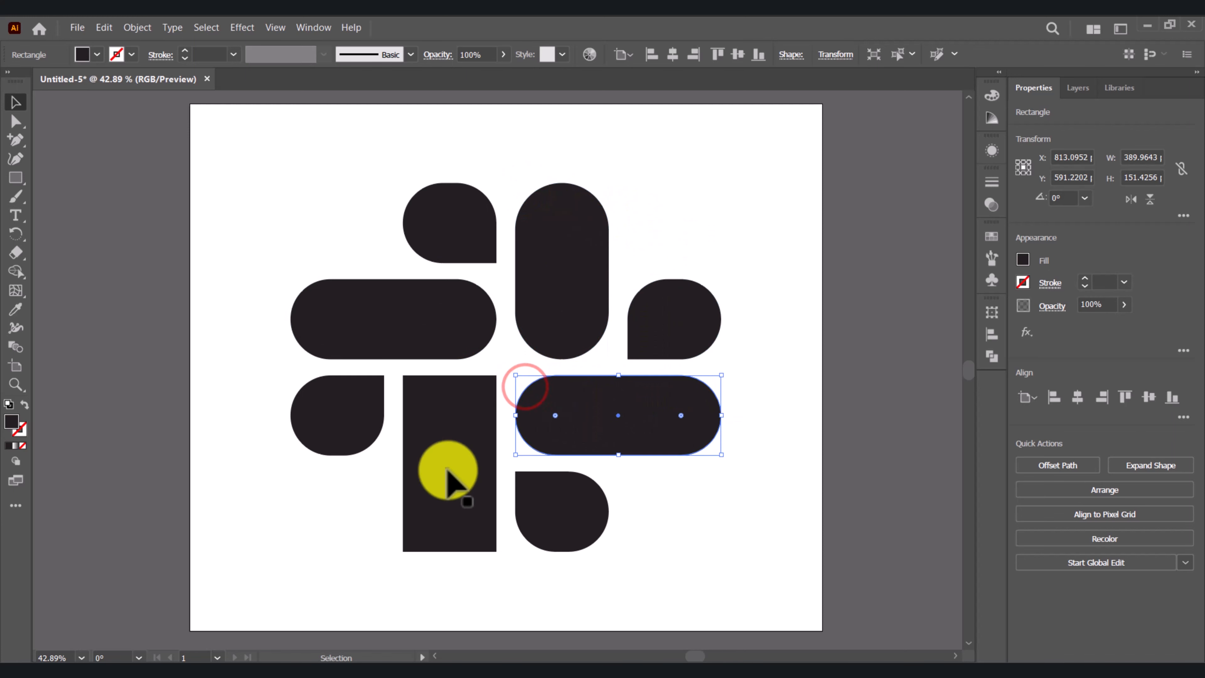
{"action": "left_click", "coordinate": [436, 469]}
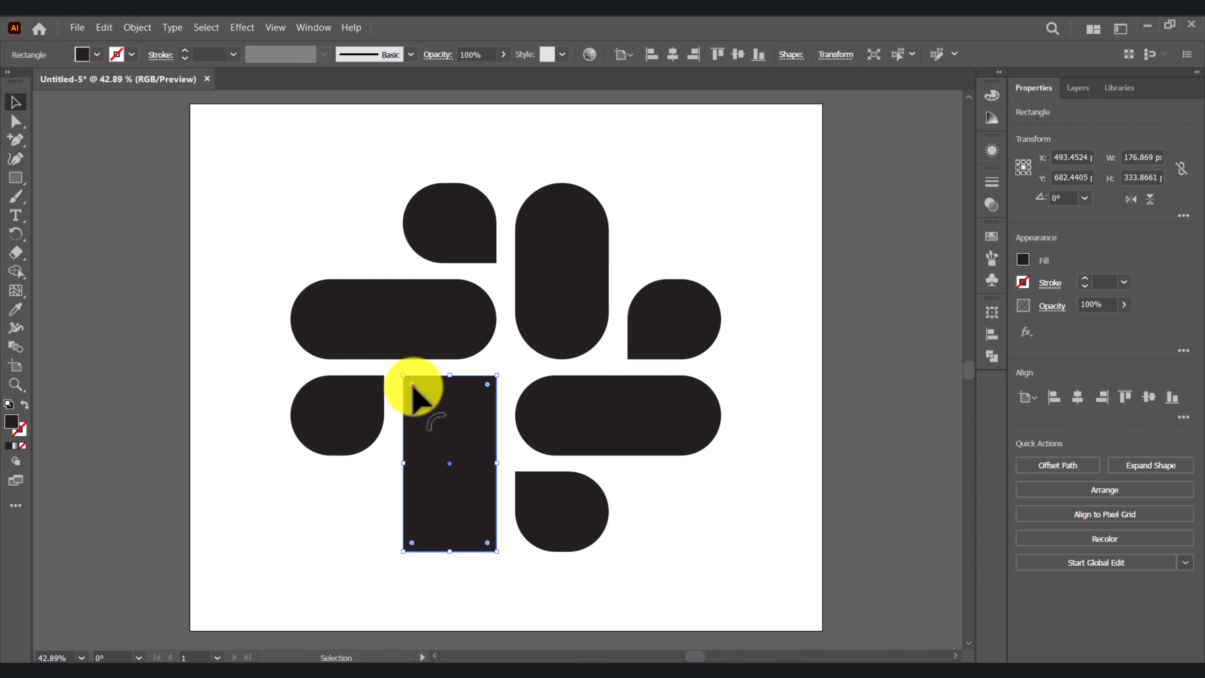
{"action": "left_click_drag", "start_coordinate": [412, 385], "coordinate": [512, 398]}
{"action": "left_click", "coordinate": [247, 253]}
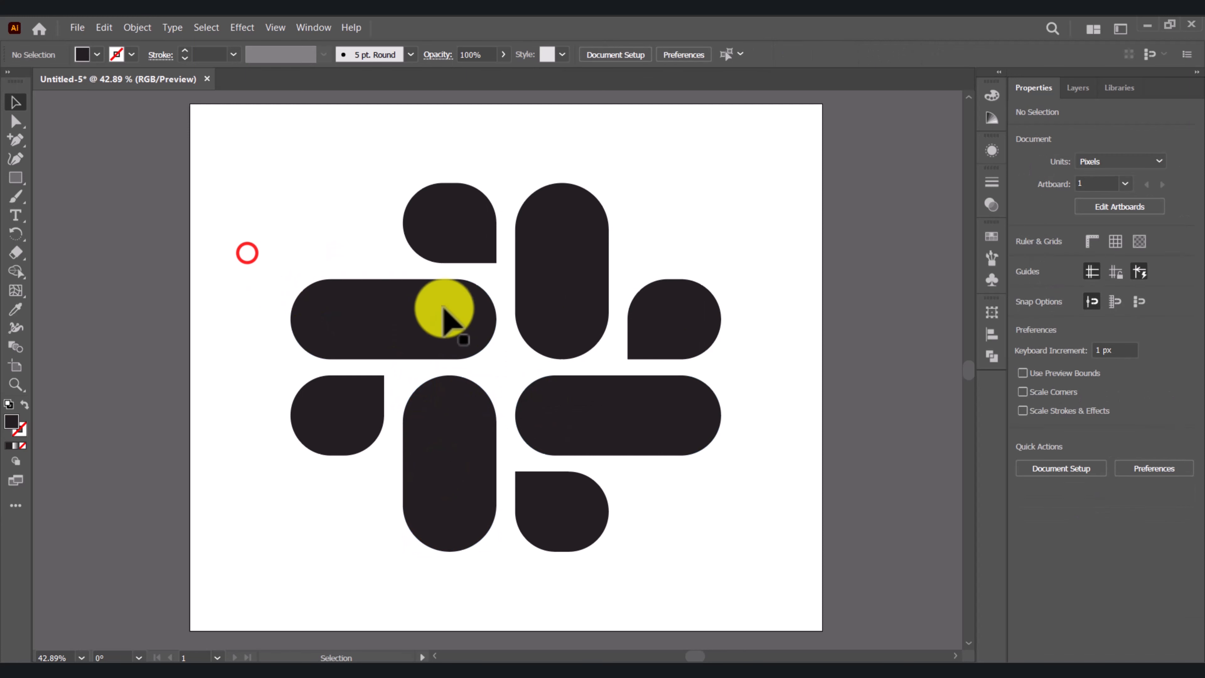
Set the wide upper-left bar's upper-right corner radius and the tall upper-right bar's lower-right corner radius to 0 px.
{"action": "left_click", "coordinate": [433, 321]}
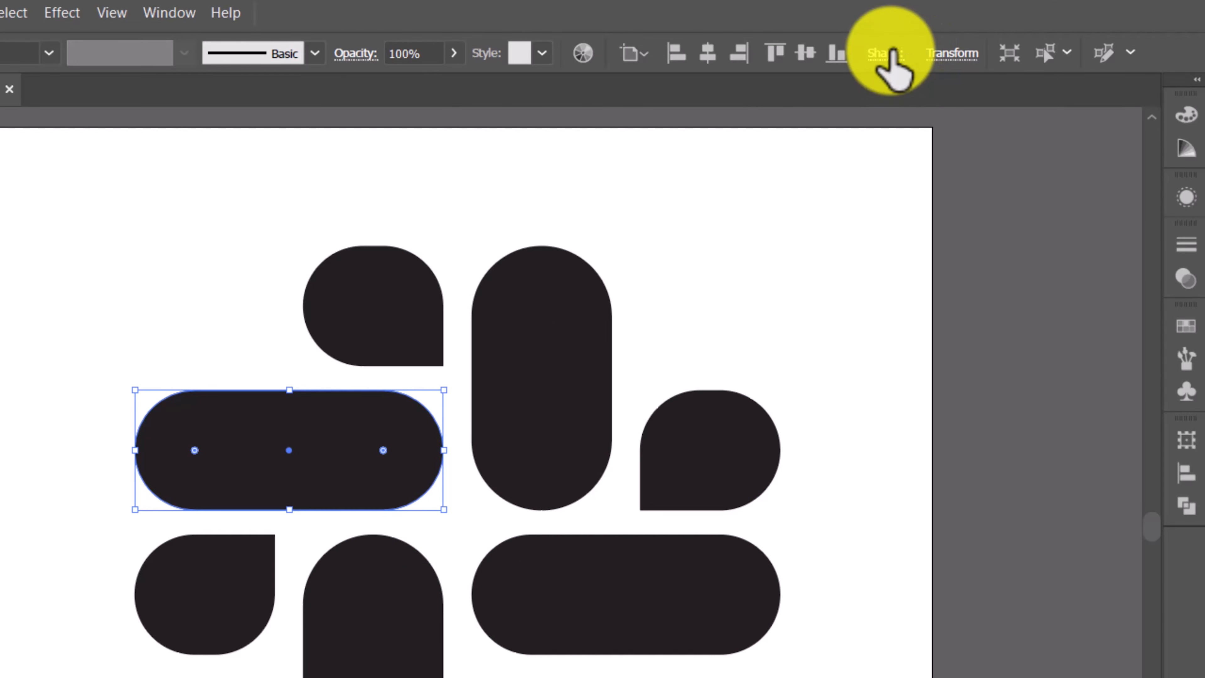
{"action": "left_click", "coordinate": [887, 53]}
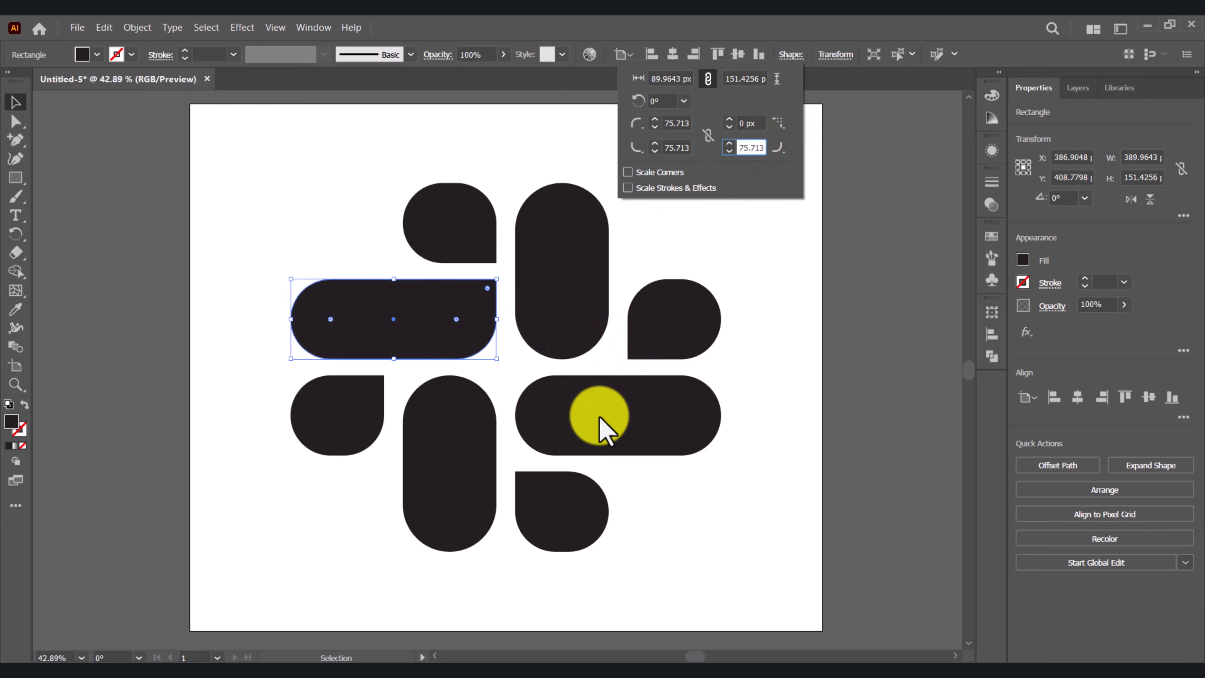
{"action": "left_click", "coordinate": [597, 594]}
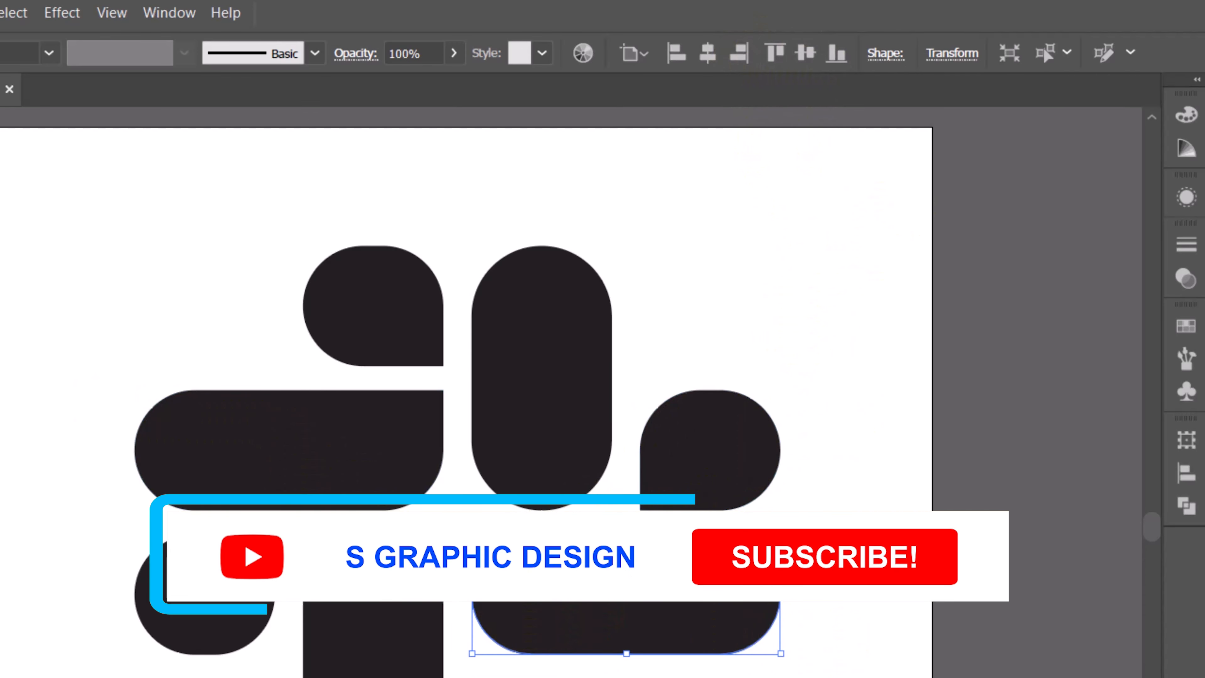
{"action": "left_click", "coordinate": [532, 463]}
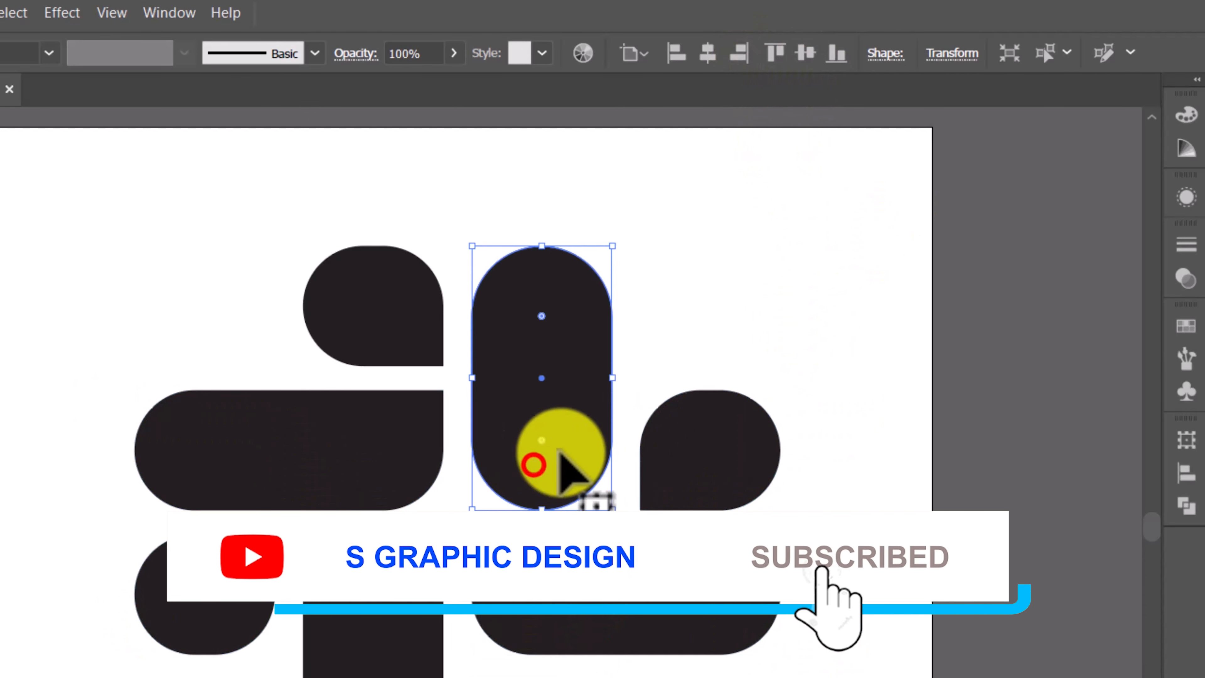
{"action": "left_click", "coordinate": [882, 54]}
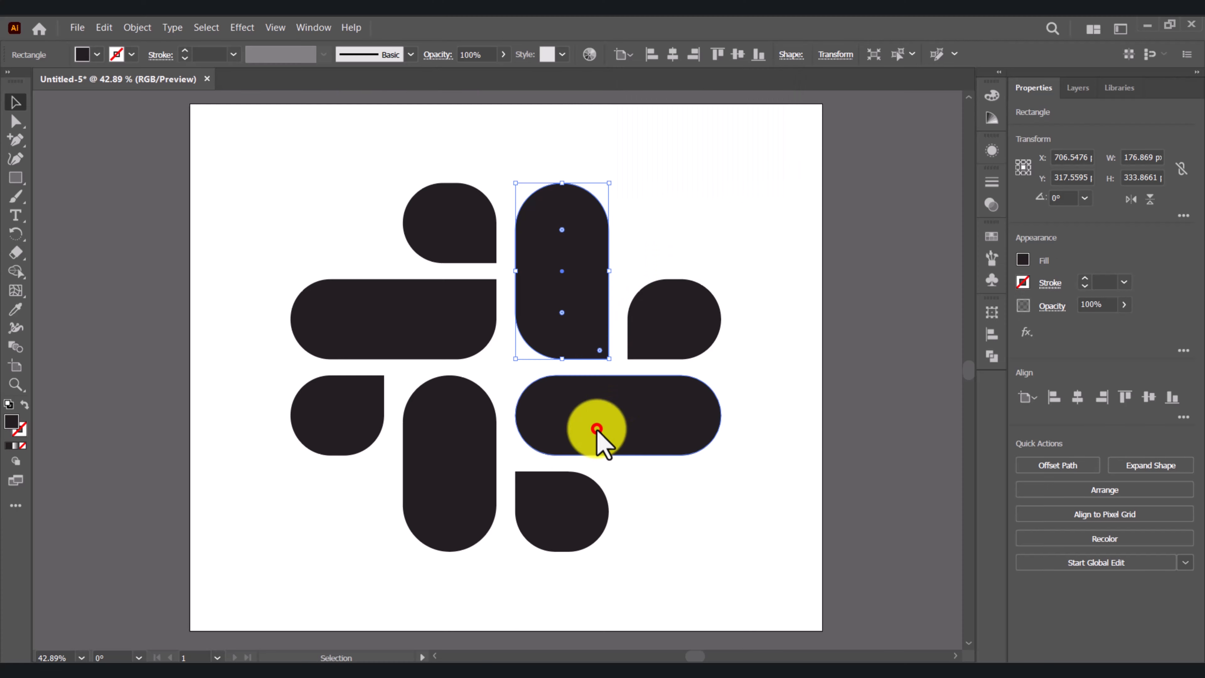
Set the lower-left corner radius of the wide lower-right bar to 0 px.
{"action": "left_click", "coordinate": [583, 429]}
{"action": "left_click", "coordinate": [790, 54]}
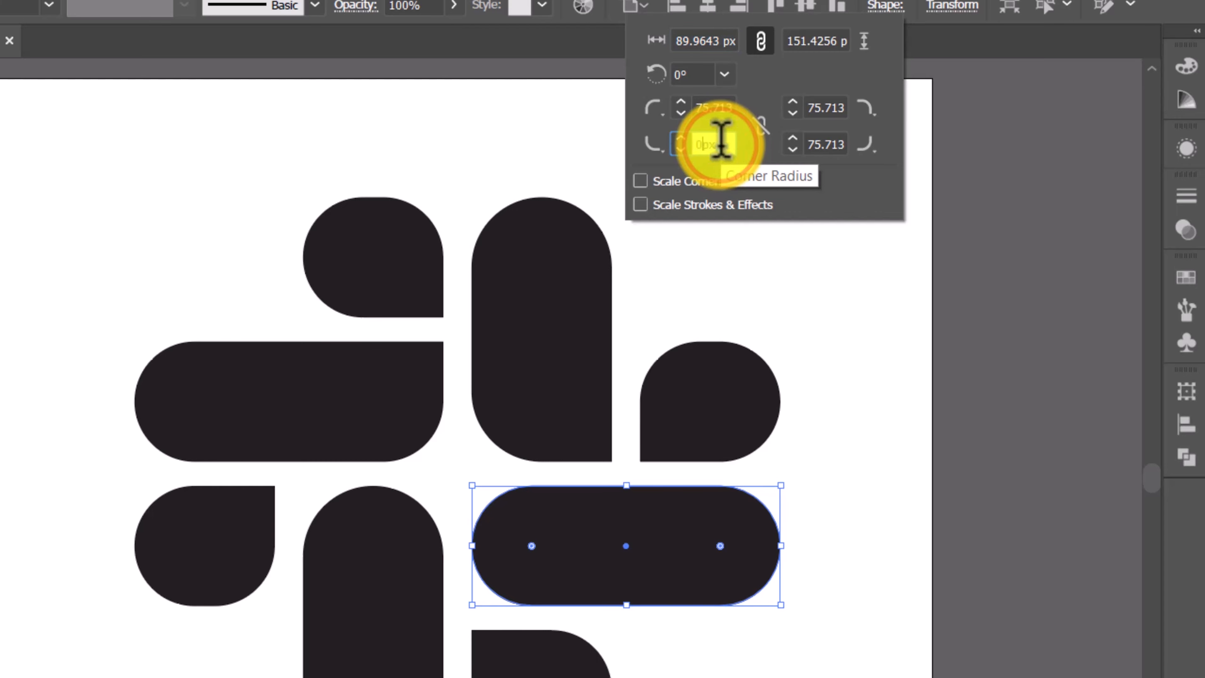
{"action": "type", "text": "0"}
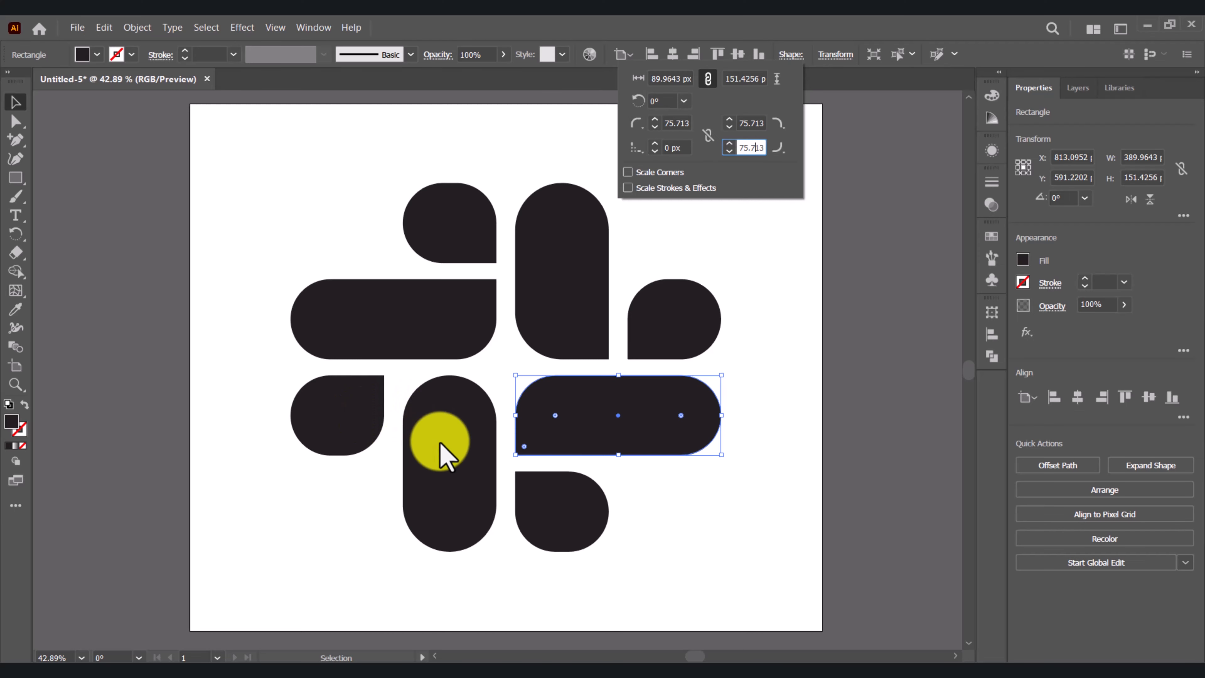
Set only the upper-left corner radius of the tall lower-left bar to 0 px and deselect it.
{"action": "left_click", "coordinate": [441, 447]}
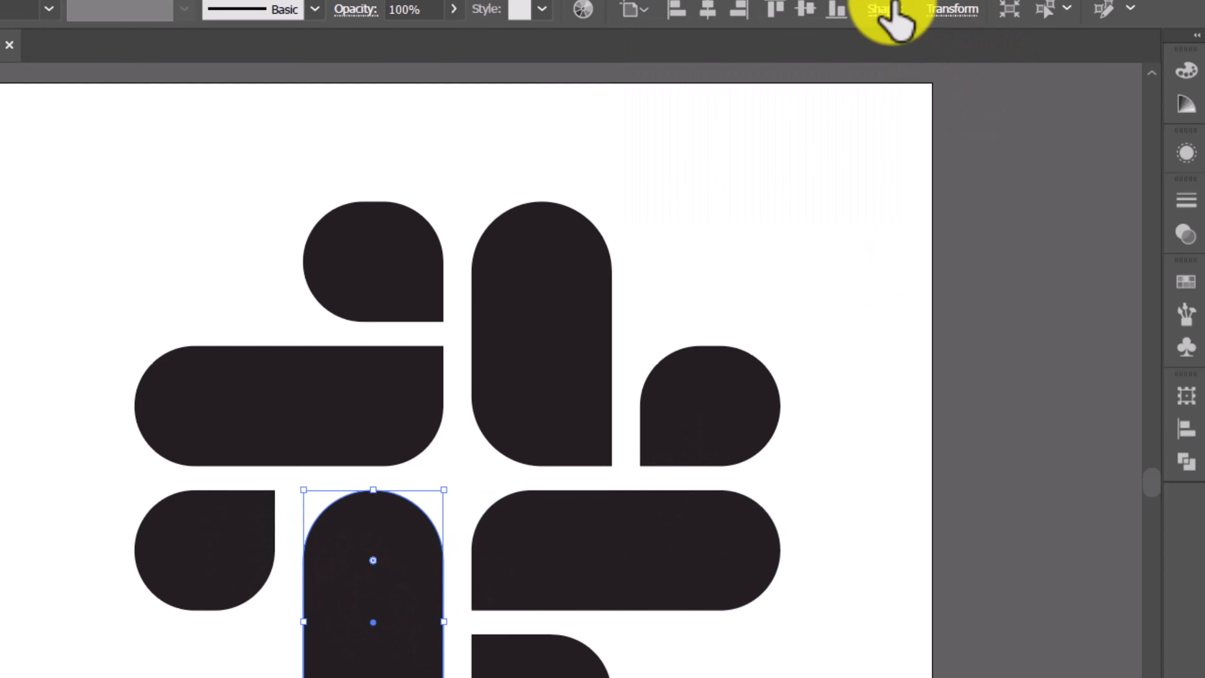
{"action": "left_click", "coordinate": [791, 55]}
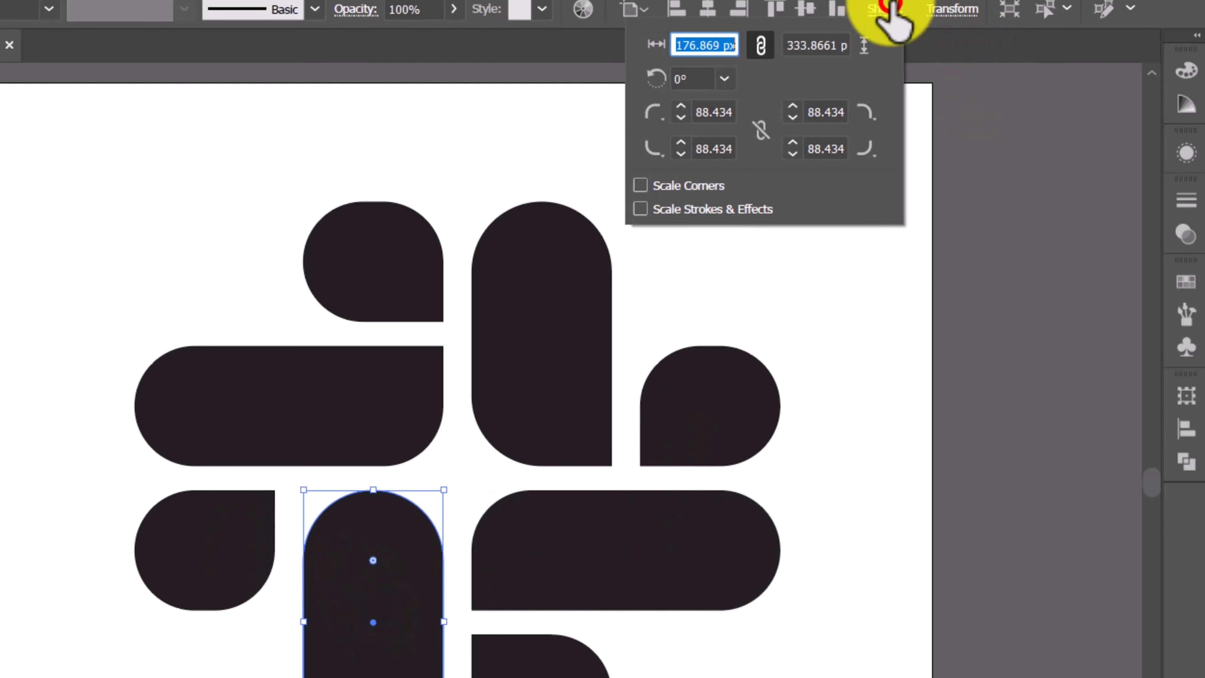
{"action": "left_click", "coordinate": [710, 143]}
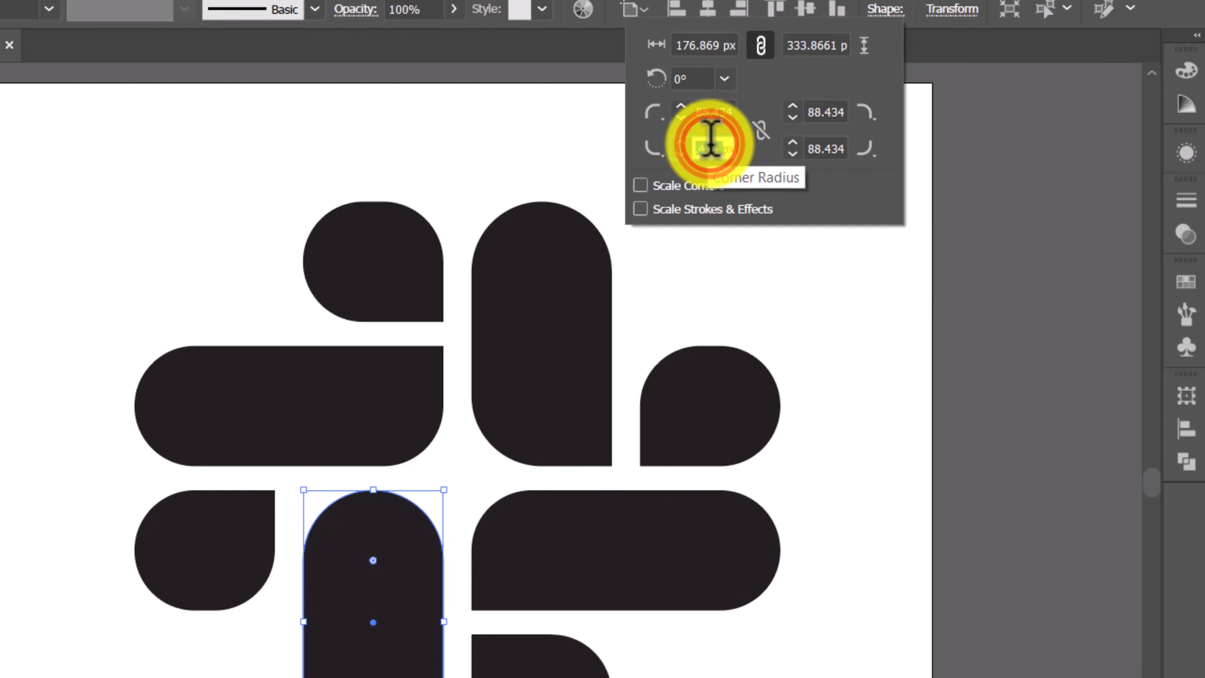
{"action": "type", "text": "0"}
{"action": "left_click", "coordinate": [708, 112]}
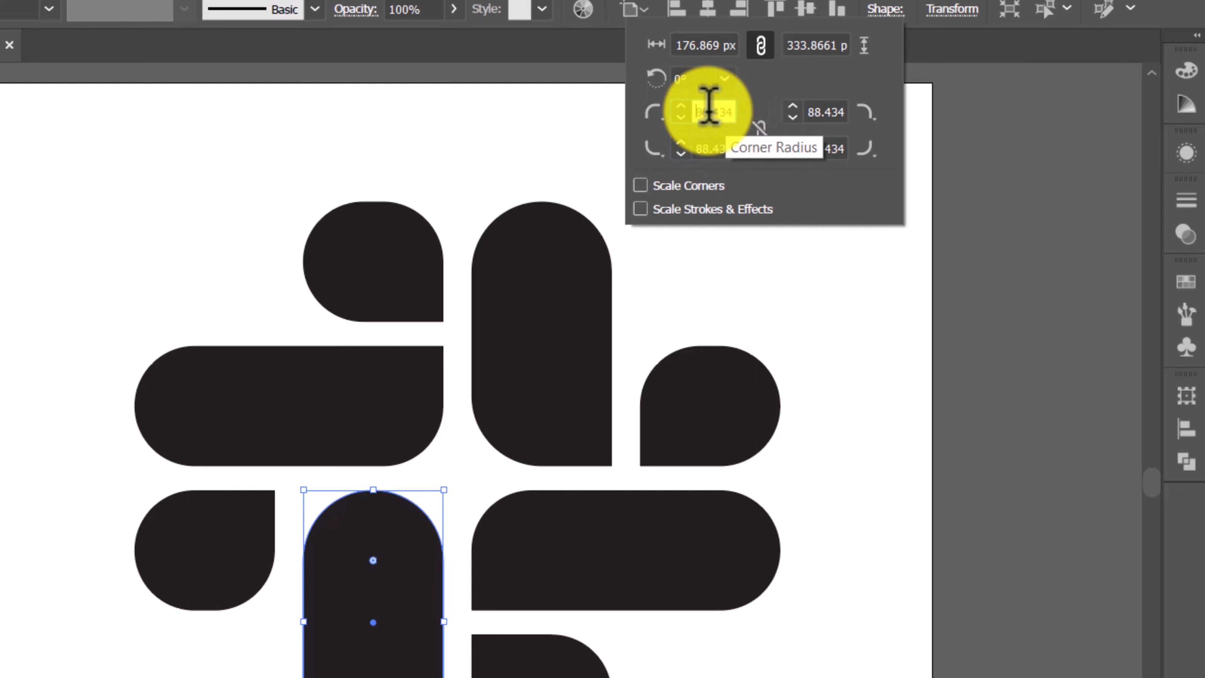
{"action": "left_click", "coordinate": [887, 10]}
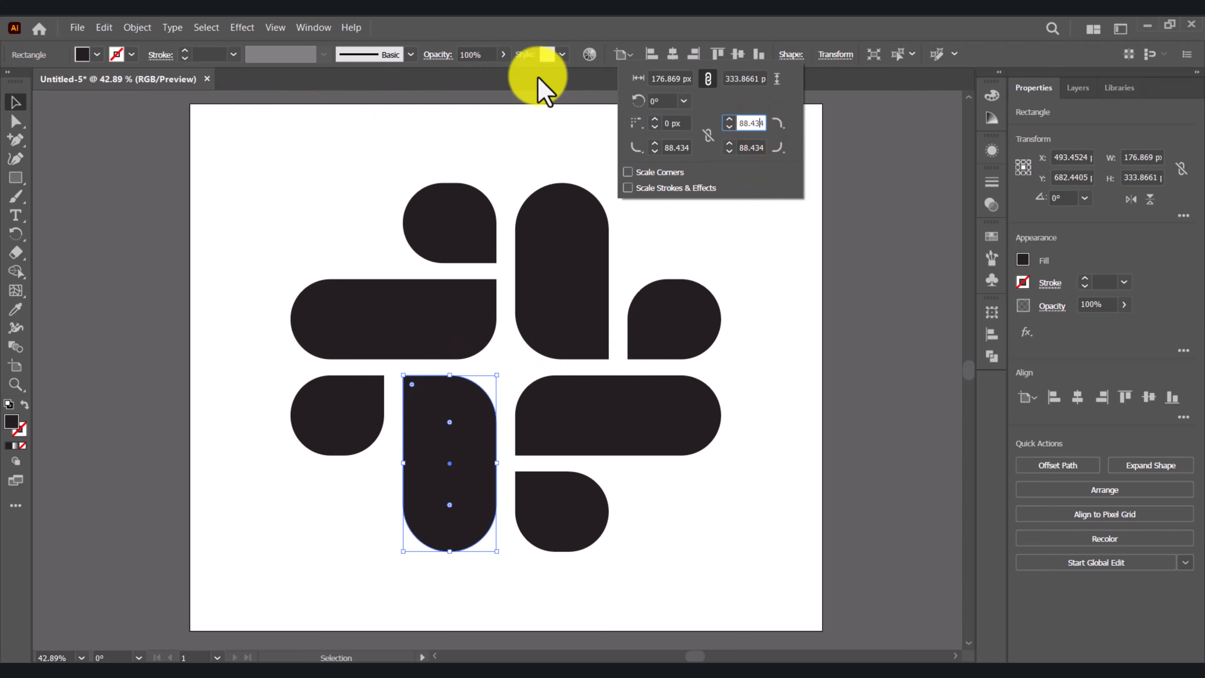
{"action": "left_click", "coordinate": [564, 19]}
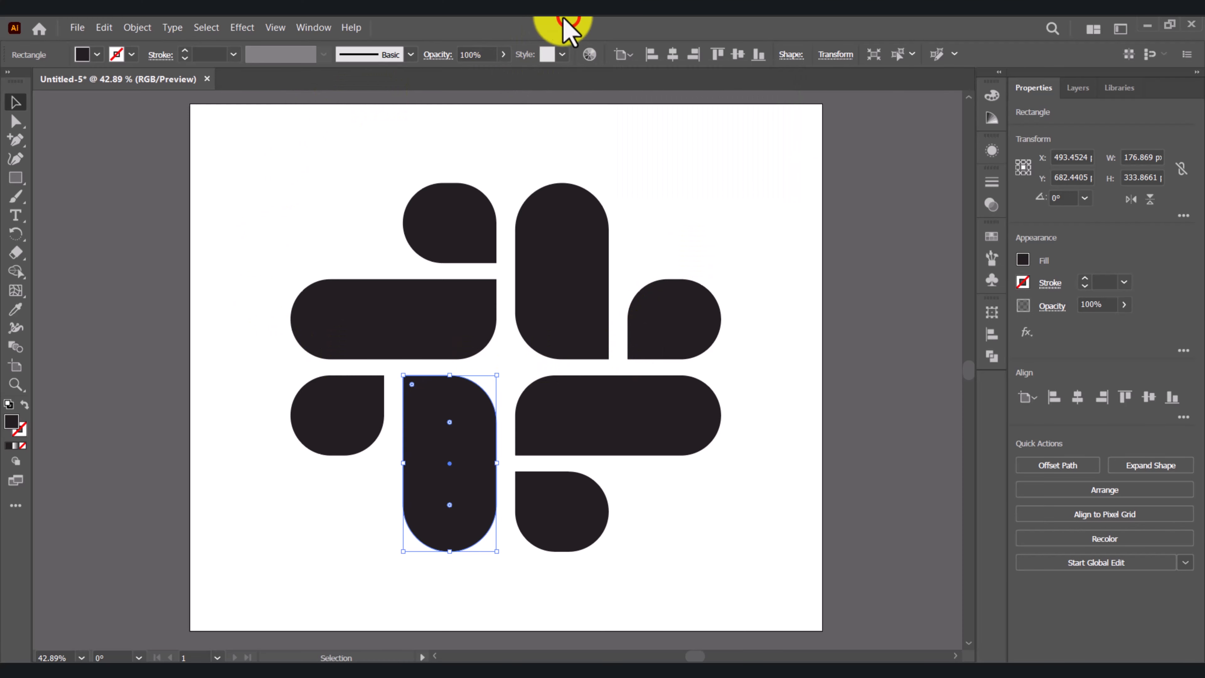
{"action": "left_click", "coordinate": [221, 243]}
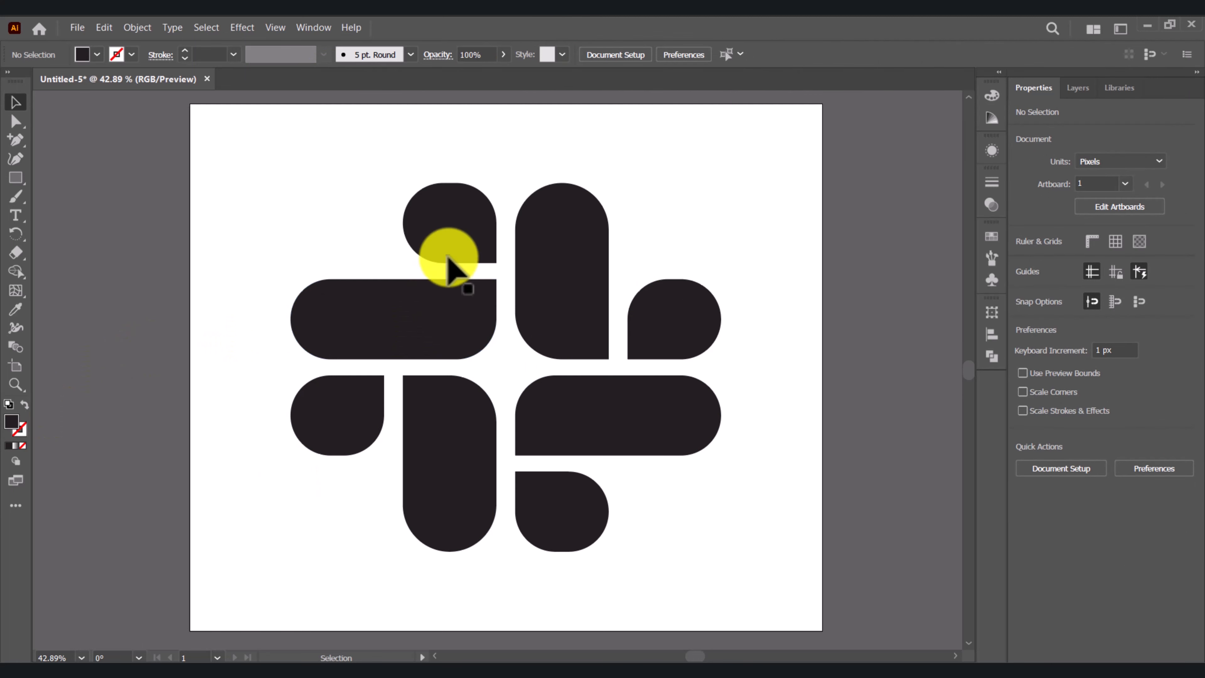
Fill the four small teardrop shapes with the magenta swatch and deselect them.
{"action": "left_click", "coordinate": [451, 245]}
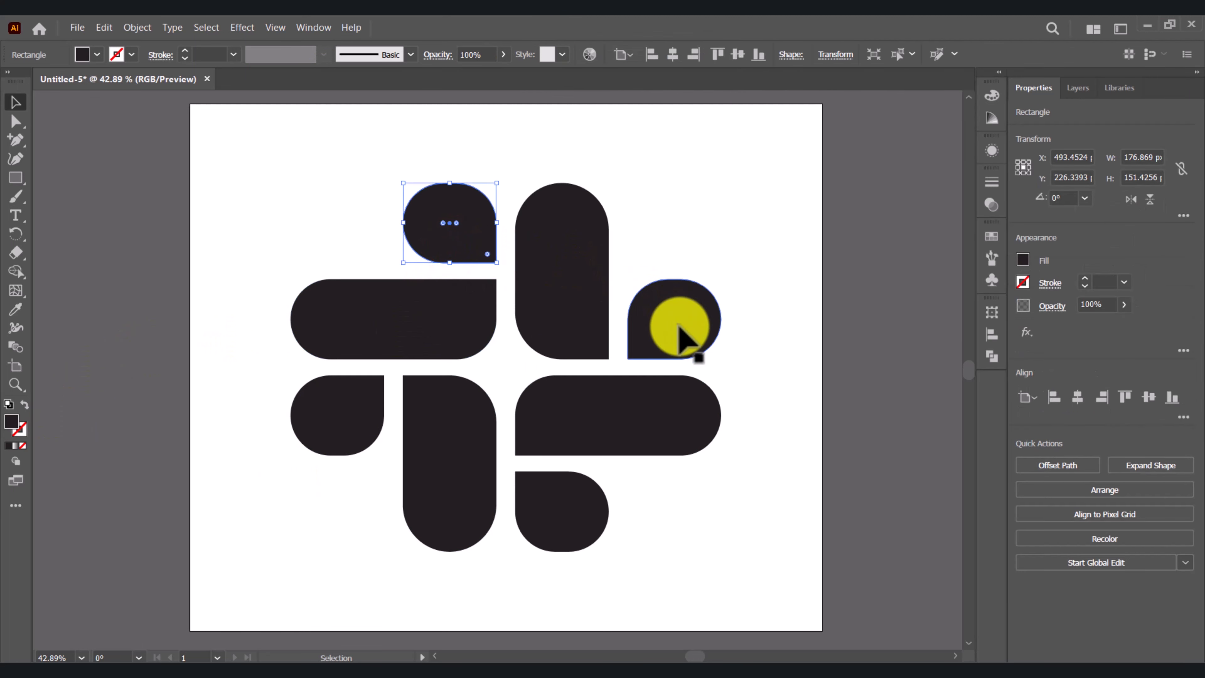
{"action": "left_click", "coordinate": [679, 327], "text": "shift"}
{"action": "left_click", "coordinate": [549, 506], "text": "shift"}
{"action": "left_click", "coordinate": [348, 426], "text": "shift"}
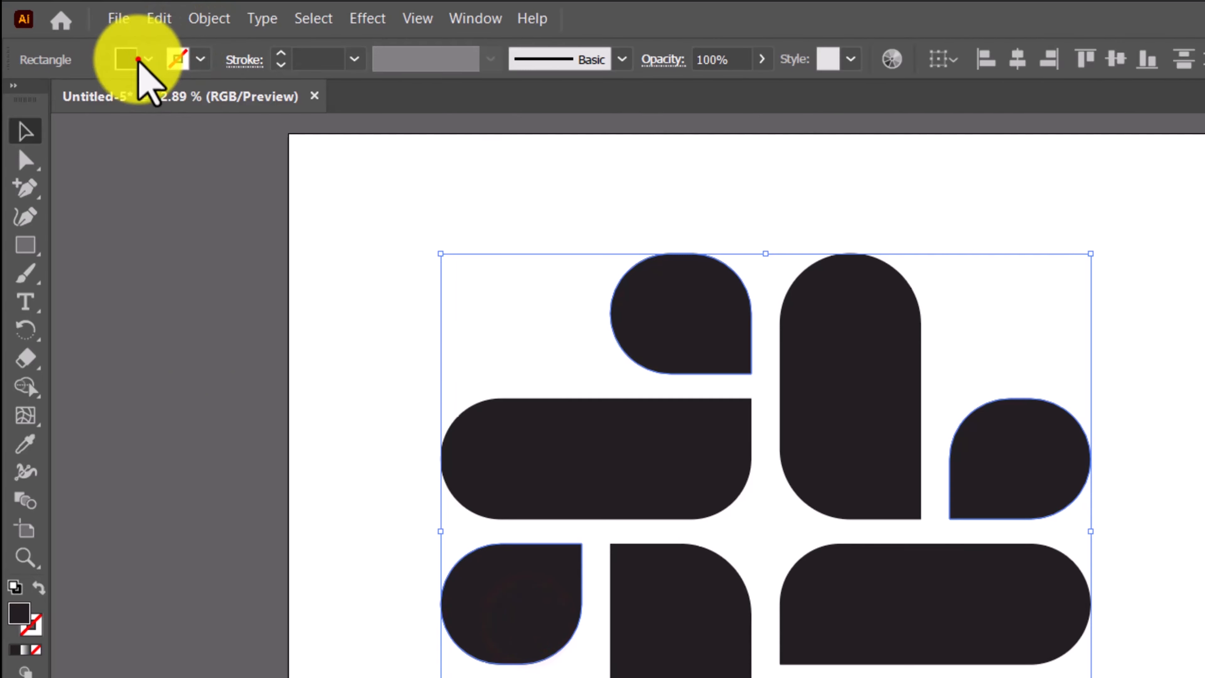
{"action": "left_click", "coordinate": [93, 54]}
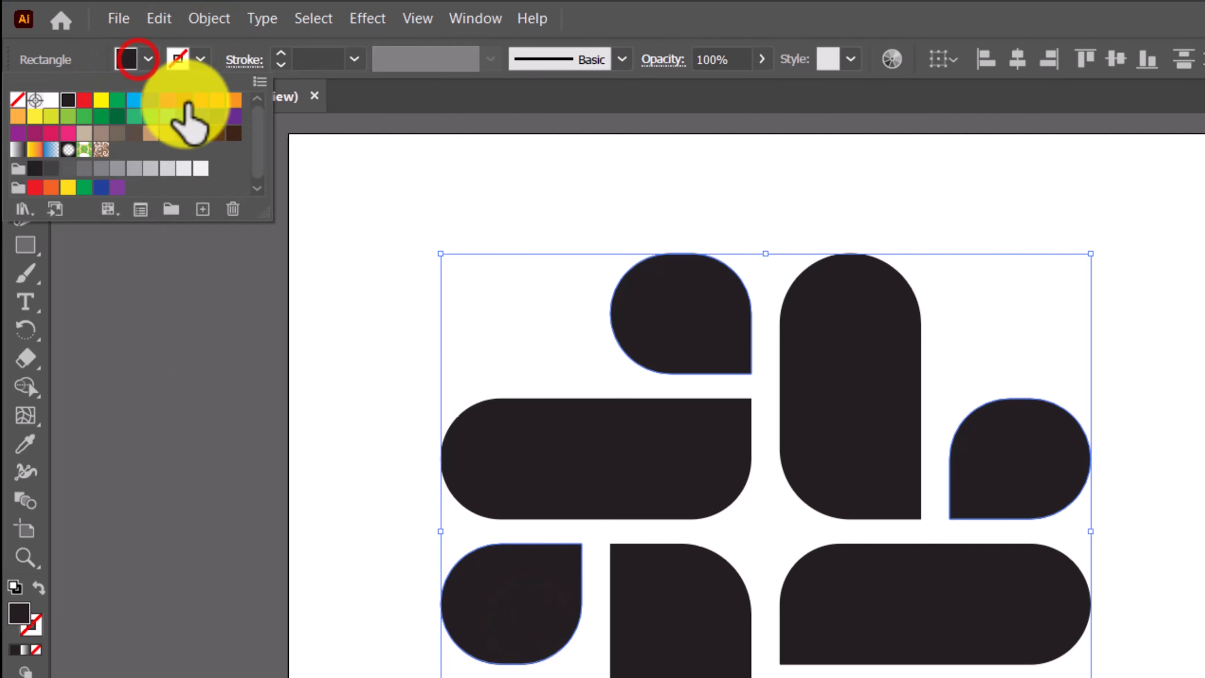
{"action": "left_click", "coordinate": [162, 99]}
{"action": "left_click", "coordinate": [326, 351]}
Fill the four long bars, two horizontal and two vertical, with the teal swatch and deselect them.
{"action": "left_click", "coordinate": [601, 456]}
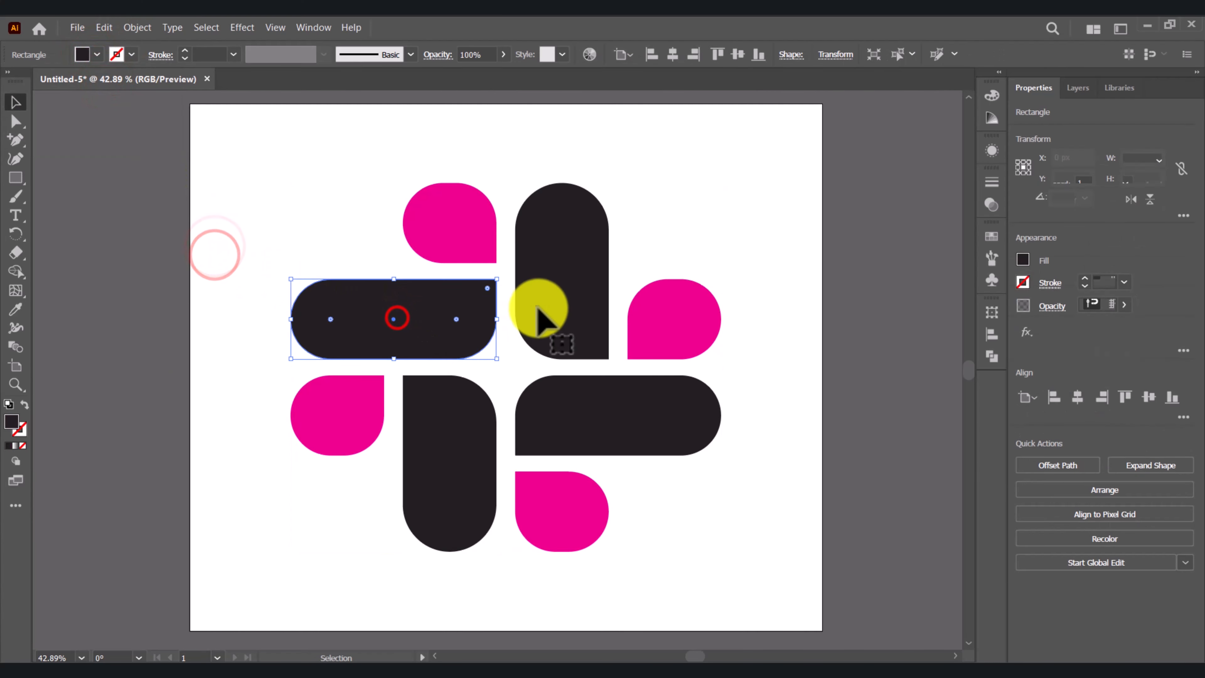
{"action": "left_click", "coordinate": [832, 442], "text": "shift"}
{"action": "left_click", "coordinate": [631, 399], "text": "shift"}
{"action": "left_click", "coordinate": [466, 483], "text": "shift"}
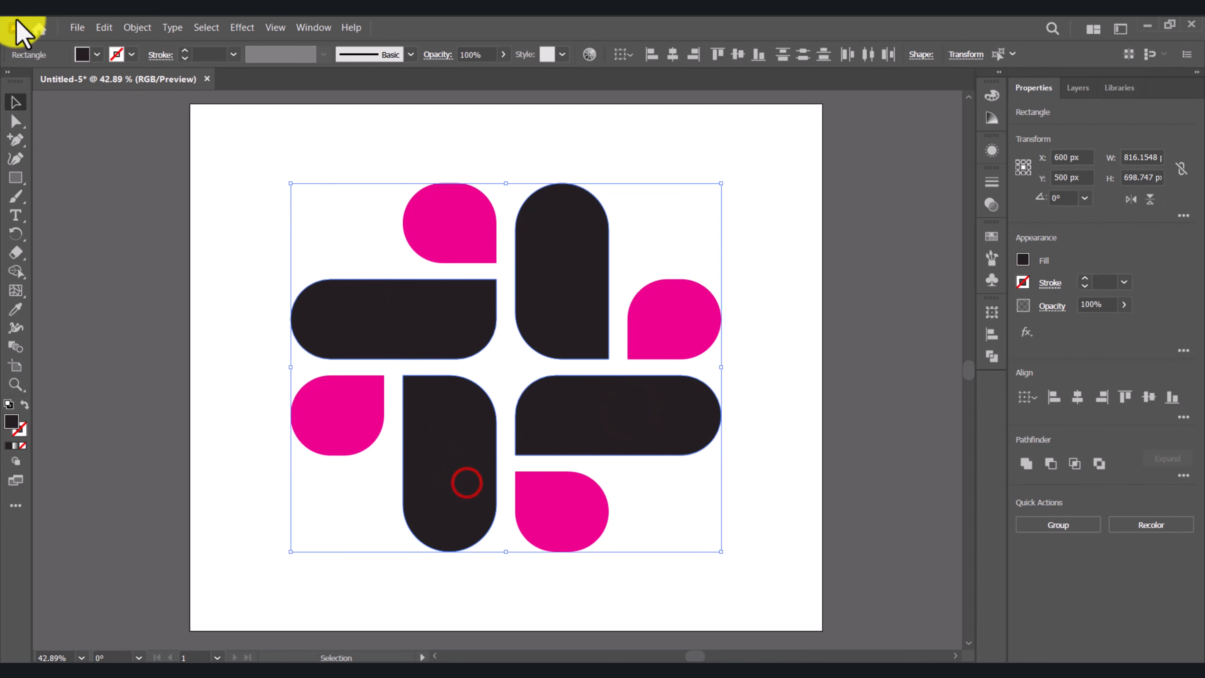
{"action": "left_click", "coordinate": [97, 54]}
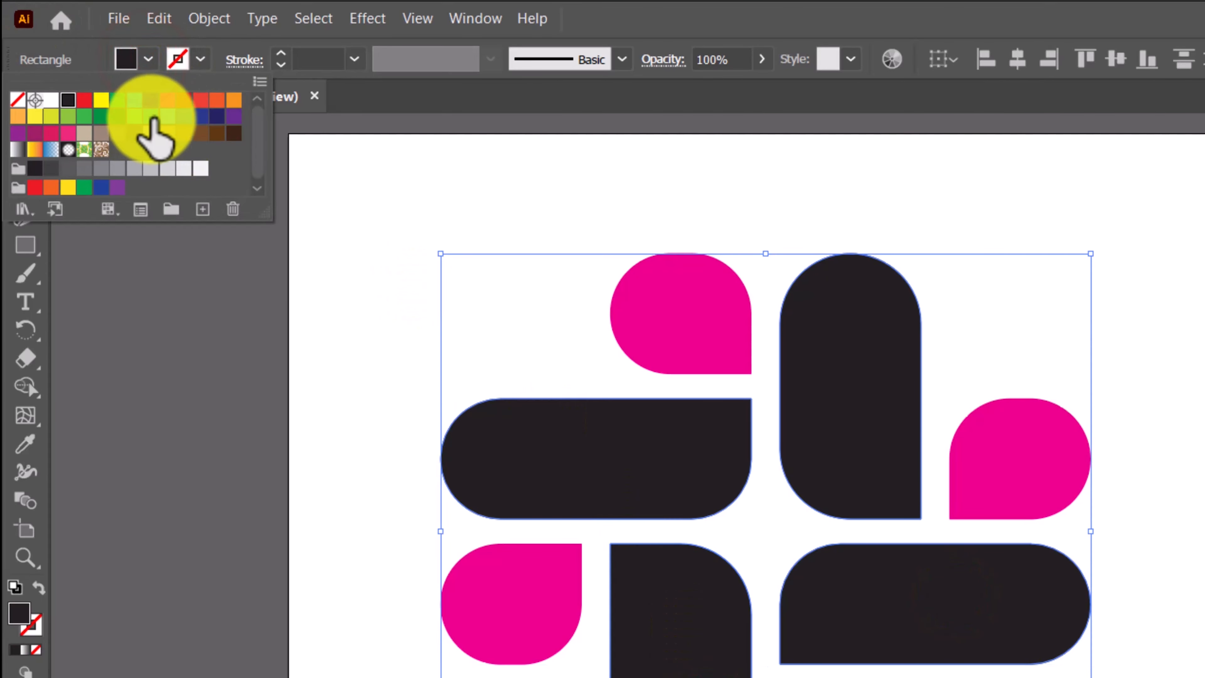
{"action": "left_click", "coordinate": [99, 94]}
{"action": "left_click", "coordinate": [371, 302]}
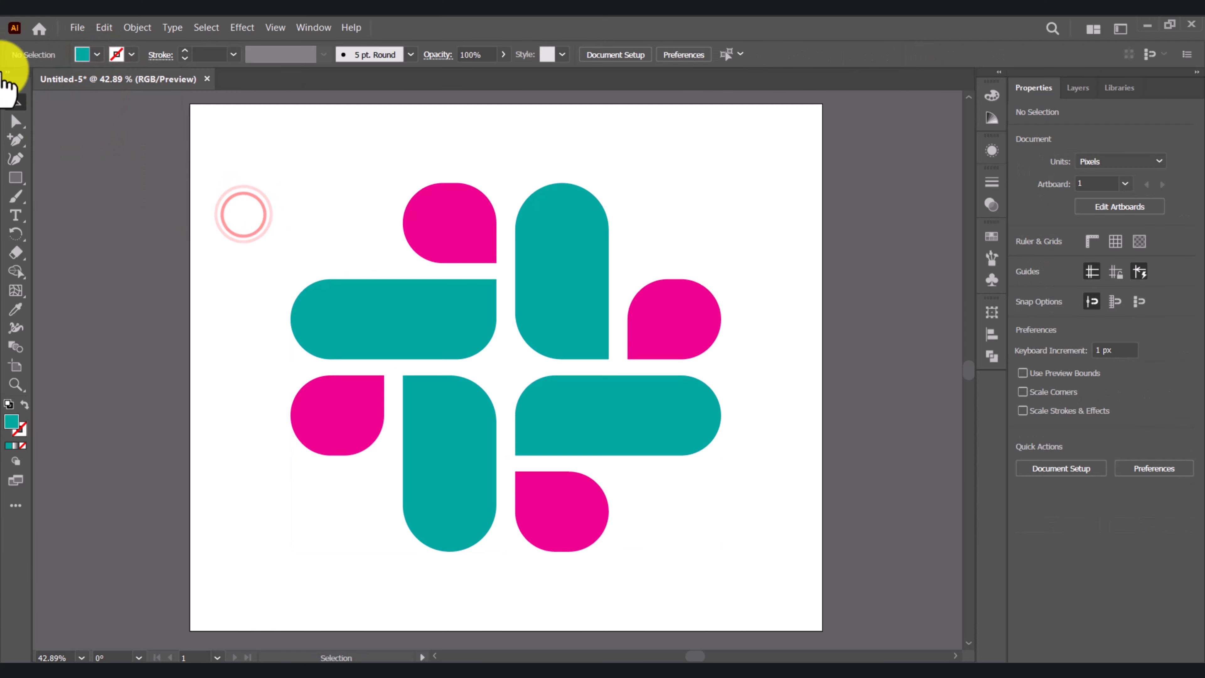